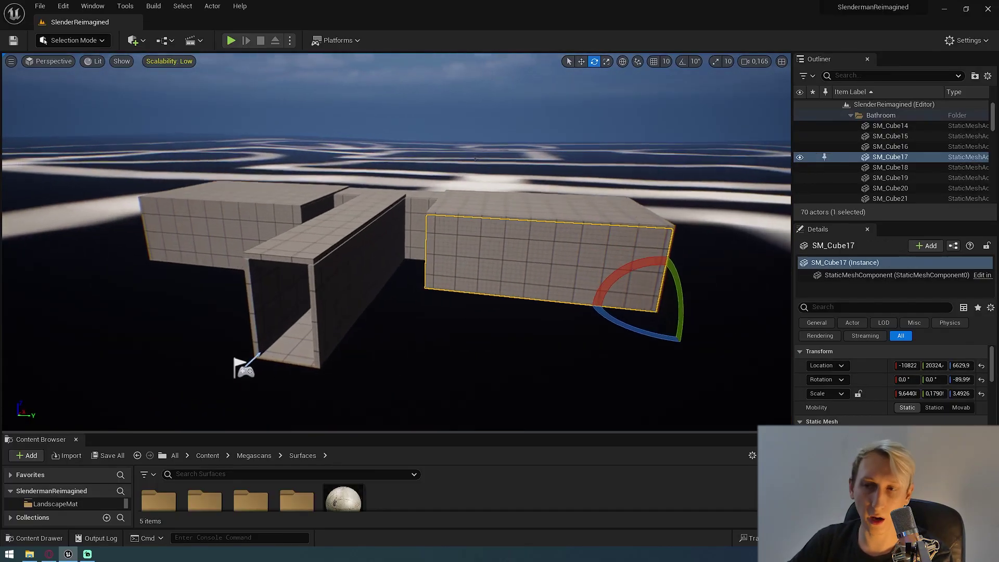
{"action": "right_click_drag", "start_coordinate": [510, 332], "coordinate": [482, 328]}
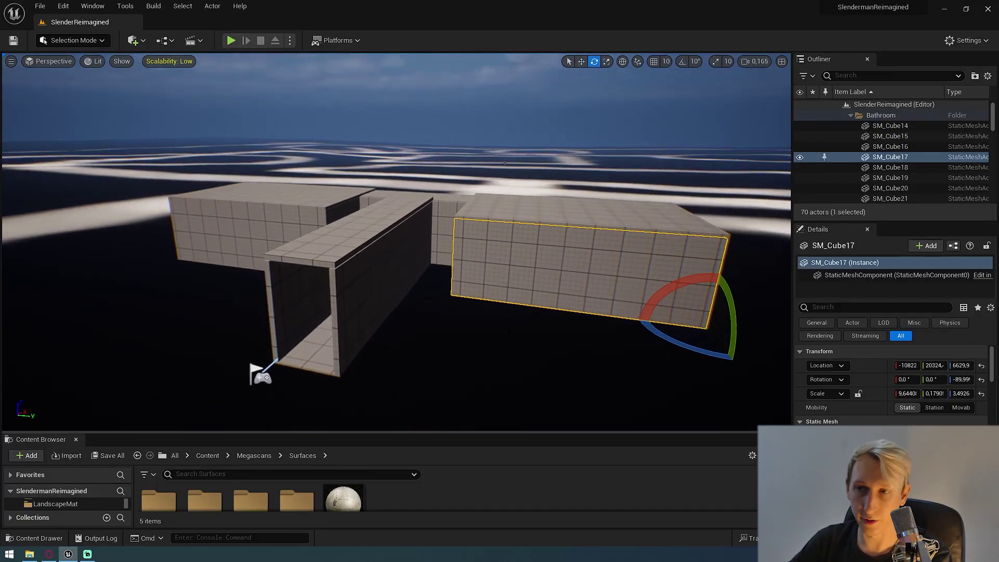
{"action": "right_click_drag", "start_coordinate": [483, 260], "coordinate": [467, 278]}
{"action": "left_click", "coordinate": [416, 281]}
{"action": "left_click_drag", "start_coordinate": [428, 254], "coordinate": [622, 214]}
{"action": "right_click_drag", "start_coordinate": [622, 214], "coordinate": [537, 257]}
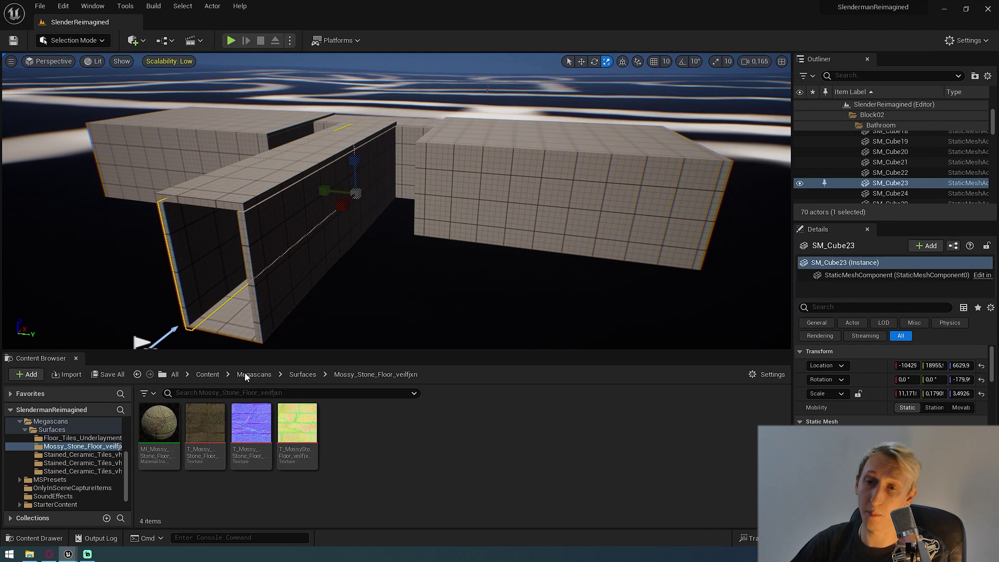
Step: Apply the mossy stone floor material instance to the front wall of the plain block and open that material instance
{"action": "left_click_drag", "start_coordinate": [158, 430], "coordinate": [448, 277]}
{"action": "right_click_drag", "start_coordinate": [517, 192], "coordinate": [383, 354]}
{"action": "key", "text": "w"}
{"action": "double_click", "coordinate": [159, 423]}
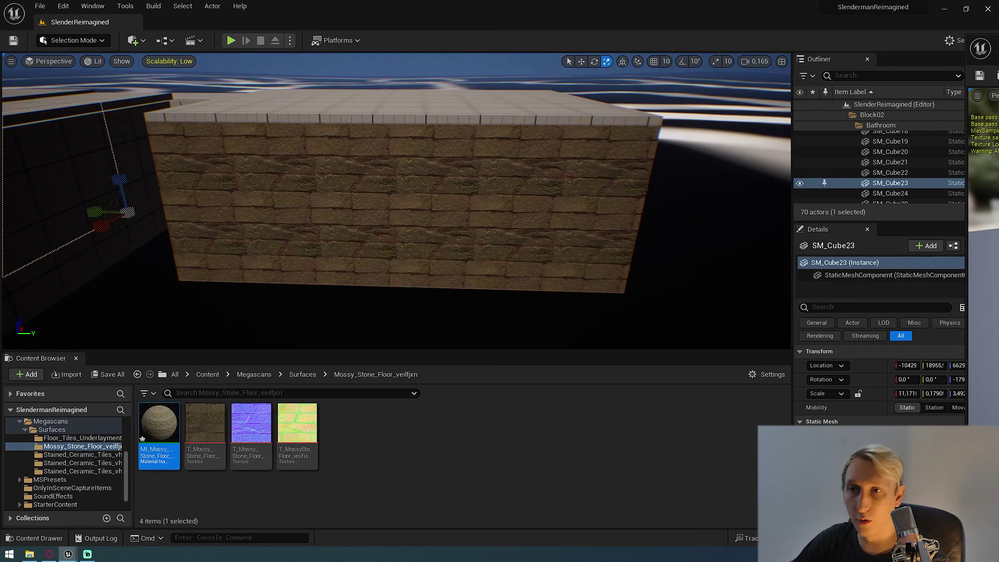
{"action": "key", "text": "w"}
{"action": "right_click_drag", "start_coordinate": [384, 88], "coordinate": [604, 157]}
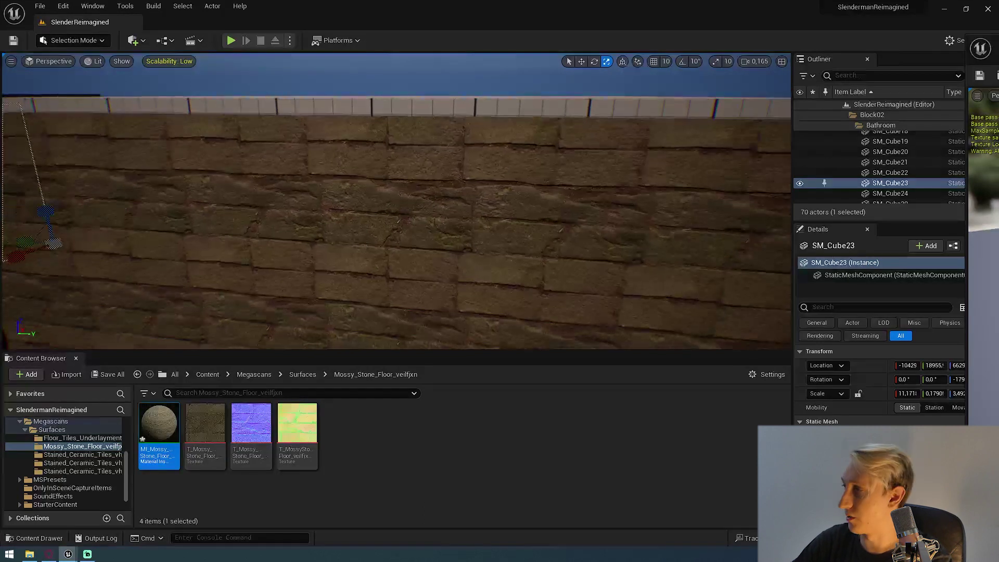
Step: Apply the mossy stone floor material instance to the roof of the same block
{"action": "key", "text": "s"}
{"action": "right_click_drag", "start_coordinate": [395, 201], "coordinate": [338, 203]}
{"action": "key", "text": "e"}
{"action": "left_click_drag", "start_coordinate": [160, 424], "coordinate": [411, 203]}
{"action": "mouse_move", "coordinate": [411, 203]}
{"action": "right_mouse_down"}
{"action": "mouse_move", "coordinate": [458, 156]}
{"action": "mouse_move", "coordinate": [463, 250]}
{"action": "mouse_move", "coordinate": [463, 187]}
{"action": "mouse_move", "coordinate": [400, 177]}
{"action": "mouse_move", "coordinate": [411, 197]}
{"action": "mouse_move", "coordinate": [401, 260]}
{"action": "mouse_move", "coordinate": [458, 229]}
{"action": "mouse_move", "coordinate": [406, 260]}
{"action": "mouse_move", "coordinate": [437, 208]}
{"action": "mouse_move", "coordinate": [398, 206]}
{"action": "right_mouse_up"}
Step: Try stretching the block's front wall and its roof lengthwise
{"action": "left_click", "coordinate": [410, 202]}
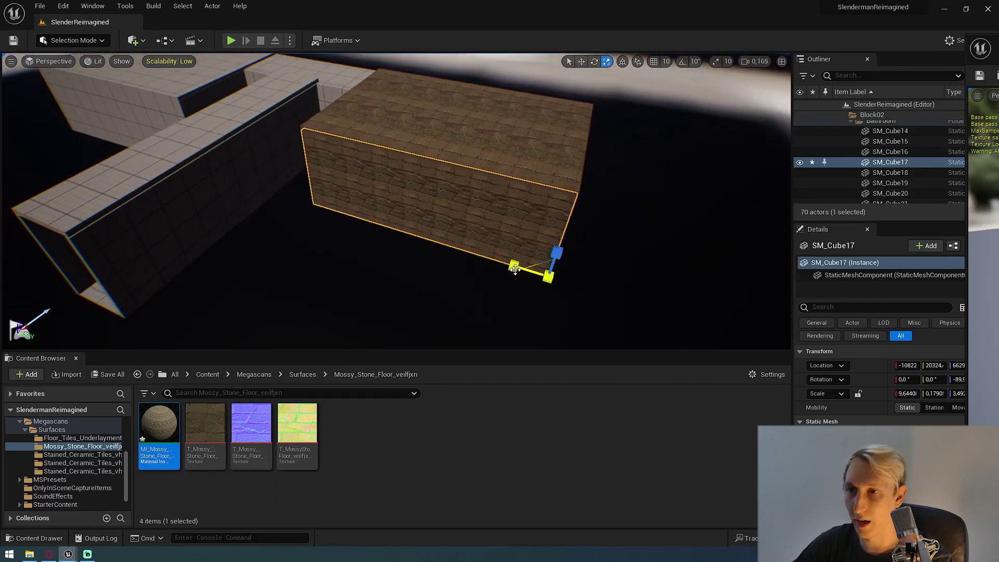
{"action": "left_click_drag", "start_coordinate": [514, 266], "coordinate": [487, 258]}
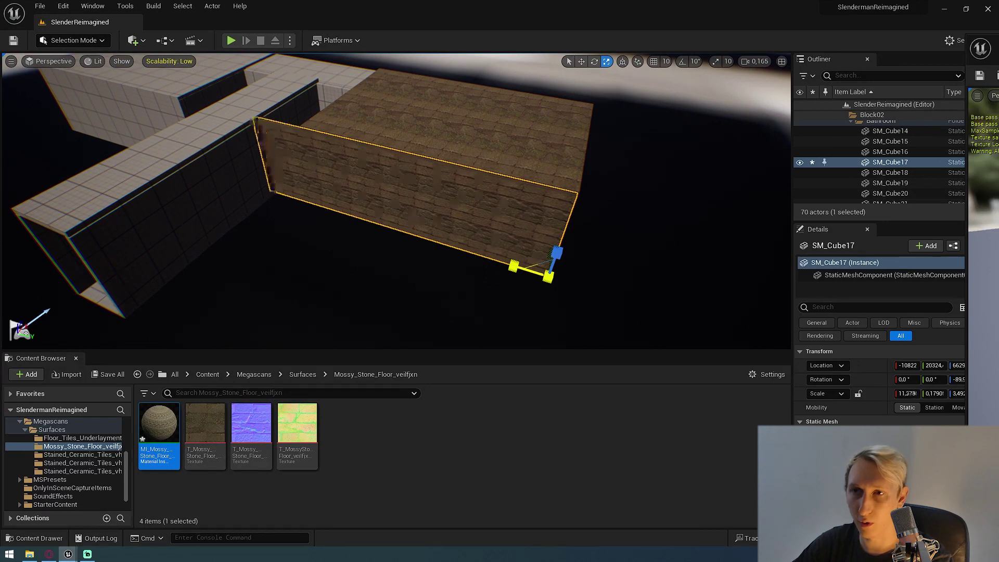
{"action": "left_click", "coordinate": [503, 134]}
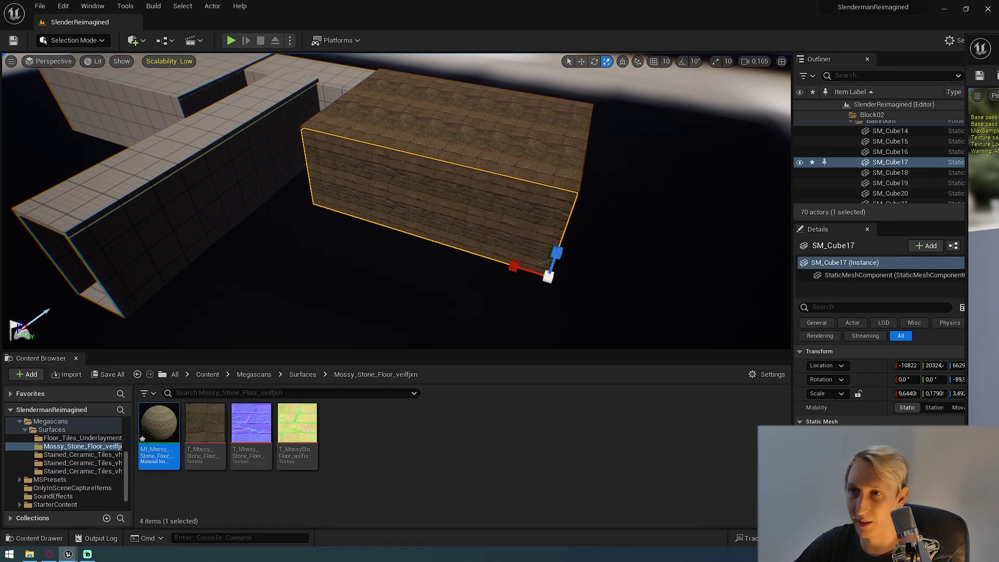
{"action": "left_click_drag", "start_coordinate": [544, 184], "coordinate": [523, 181]}
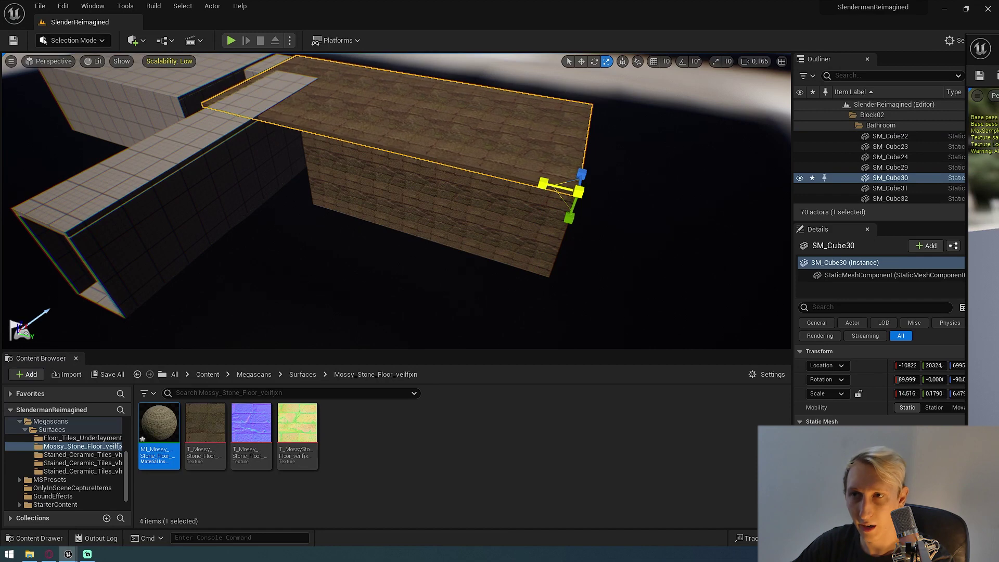
{"action": "key", "text": "ctrl+z"}
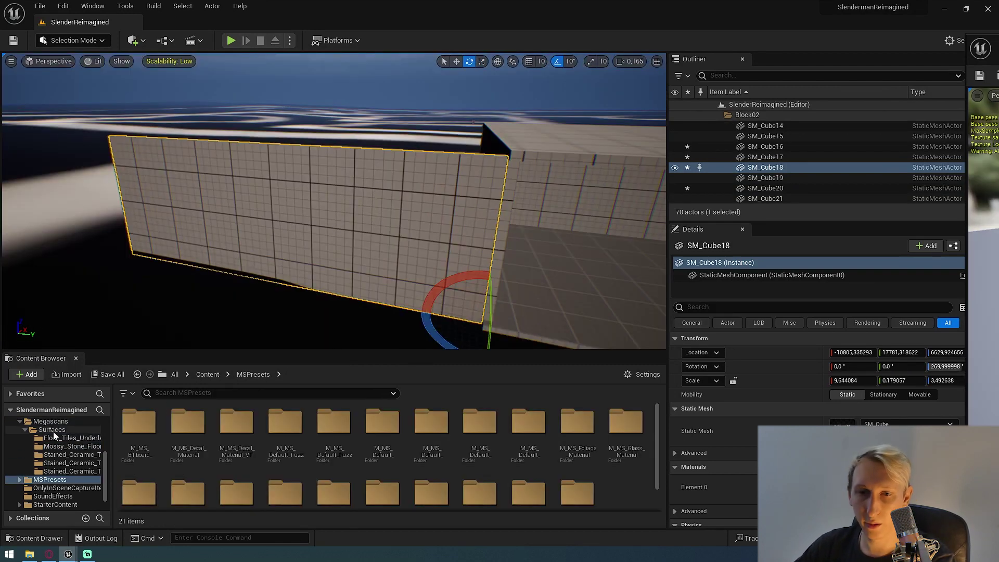
Step: Apply the Bathroom Walls material from the Surfaces folder to the selected wall SM_Cube18
{"action": "left_click", "coordinate": [52, 429]}
{"action": "left_click_drag", "start_coordinate": [362, 423], "coordinate": [360, 226]}
{"action": "key", "text": "s"}
{"action": "right_click_drag", "start_coordinate": [371, 281], "coordinate": [330, 281]}
{"action": "key", "text": "r"}
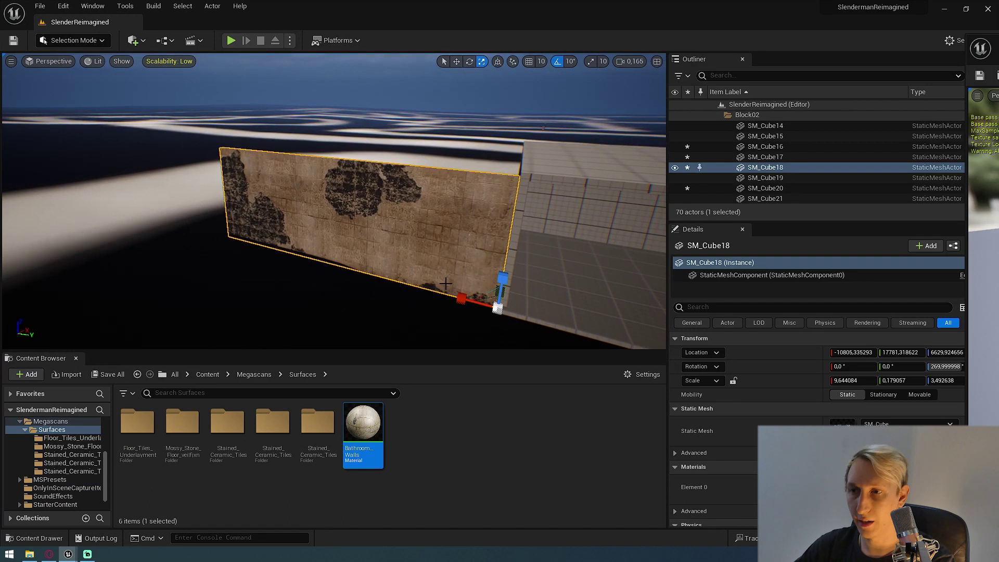
Step: Scale the wall with the Bathroom Walls material lengthwise to test how its tiles respond
{"action": "left_click_drag", "start_coordinate": [460, 298], "coordinate": [368, 273]}
{"action": "key", "text": "w"}
{"action": "right_click_drag", "start_coordinate": [409, 175], "coordinate": [471, 178]}
{"action": "right_click_drag", "start_coordinate": [432, 233], "coordinate": [375, 307]}
{"action": "scroll", "coordinate": [463, 299], "scroll_direction": "down", "scroll_amount": 5}
{"action": "left_click_drag", "start_coordinate": [462, 299], "coordinate": [446, 300]}
{"action": "right_click_drag", "start_coordinate": [484, 299], "coordinate": [502, 312]}
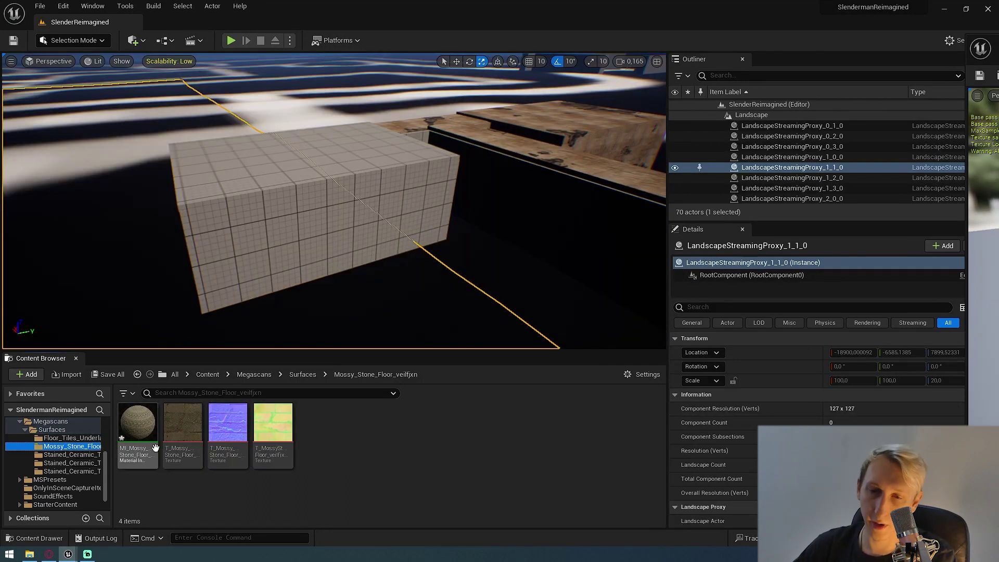
Step: Create a new material with the default name in the Stained_Ceramic_Tiles_vhqkcek folder and open it for editing
{"action": "left_click", "coordinate": [65, 438]}
{"action": "left_click", "coordinate": [67, 454]}
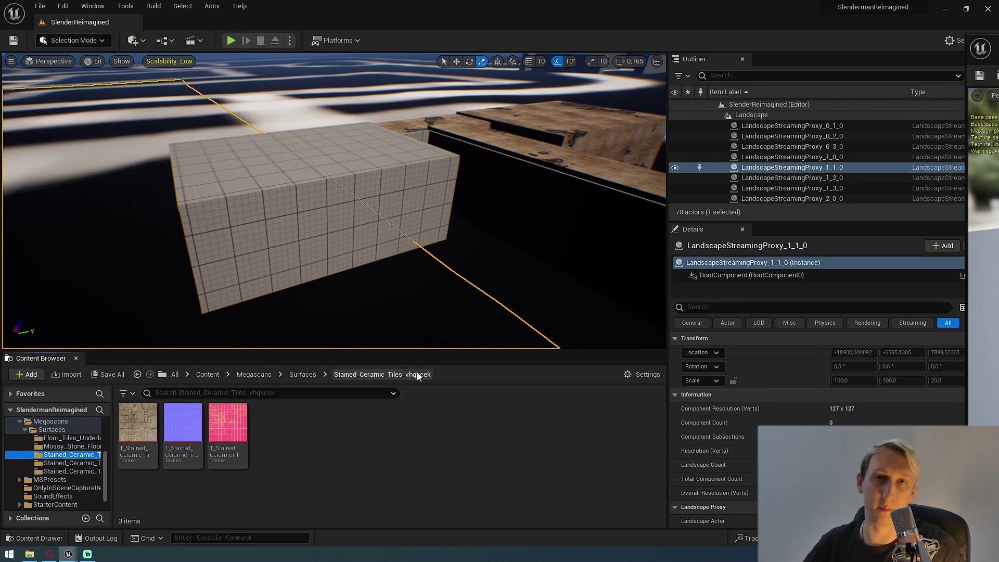
{"action": "left_click", "coordinate": [265, 422]}
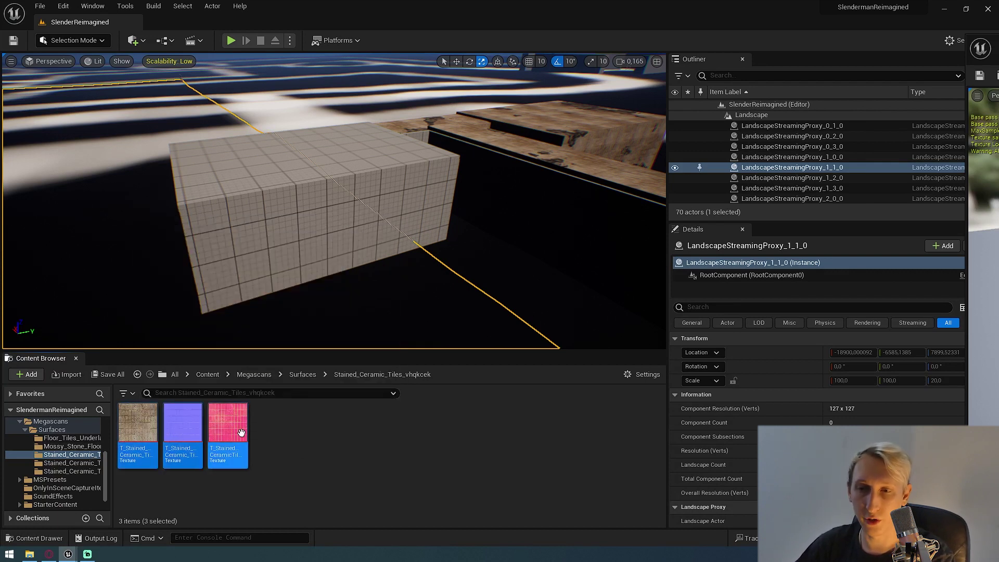
{"action": "right_click", "coordinate": [291, 445]}
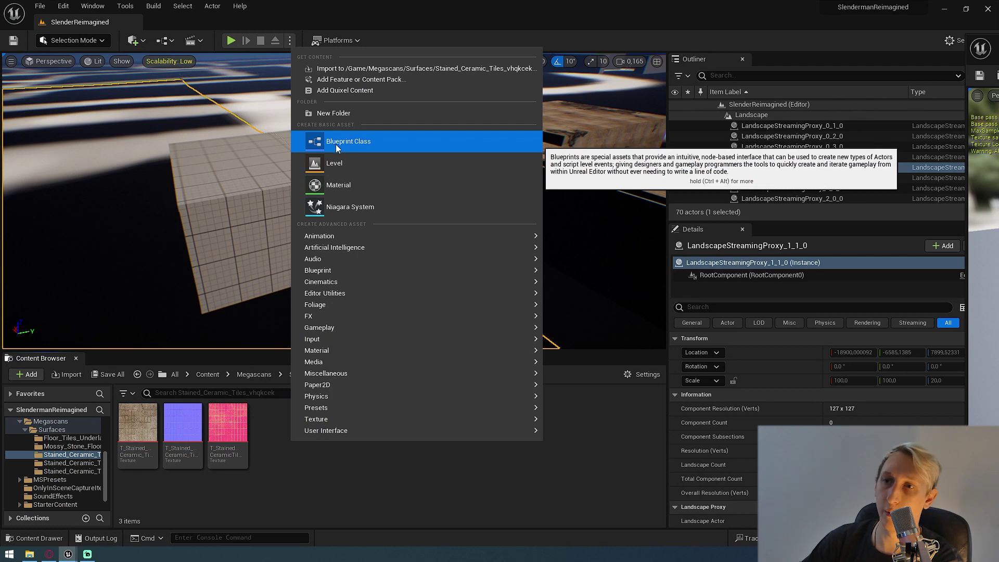
{"action": "left_click", "coordinate": [338, 185]}
{"action": "key", "text": "Return"}
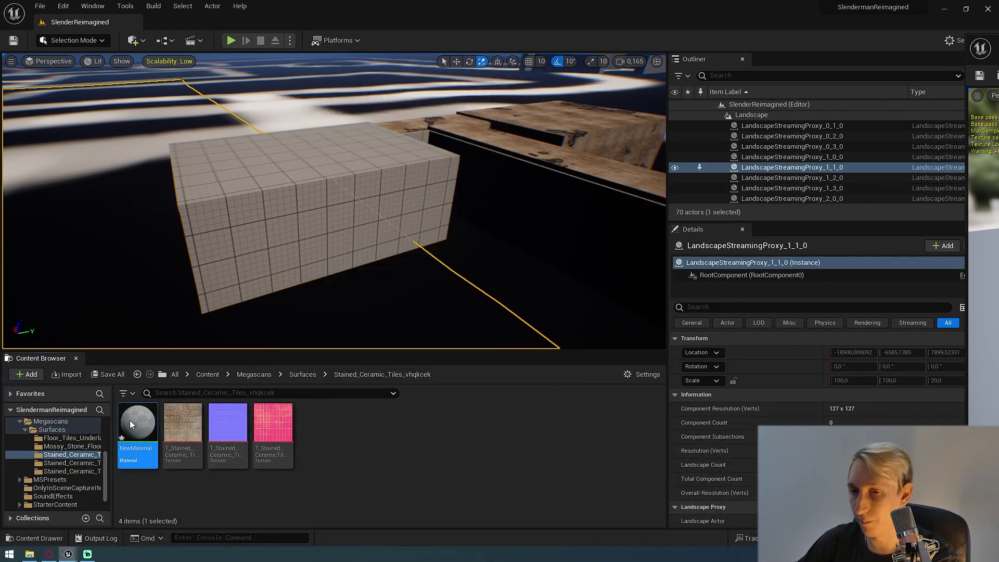
{"action": "double_click", "coordinate": [131, 422]}
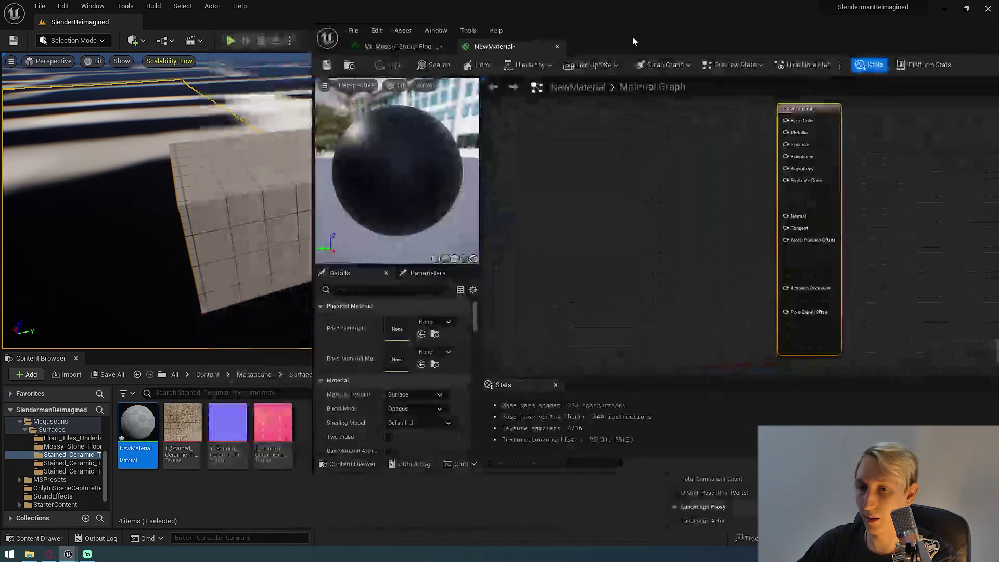
Step: Add the colour, normal and mask textures of the stained ceramic tiles to the material graph as texture samples
{"action": "left_click_drag", "start_coordinate": [182, 432], "coordinate": [500, 209]}
{"action": "left_click_drag", "start_coordinate": [491, 170], "coordinate": [519, 149]}
{"action": "right_click_drag", "start_coordinate": [573, 145], "coordinate": [632, 149]}
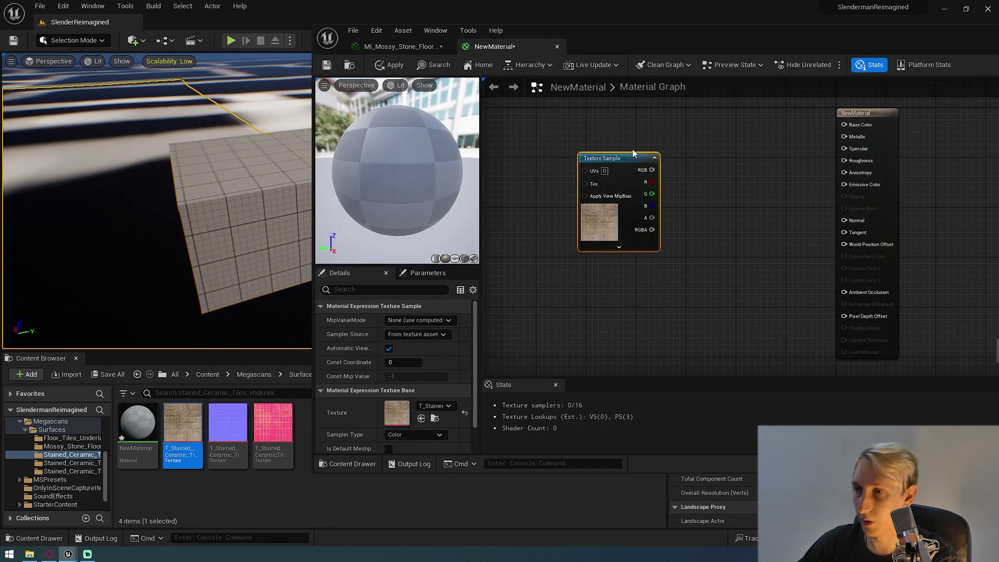
{"action": "left_click_drag", "start_coordinate": [586, 221], "coordinate": [550, 201]}
{"action": "left_click_drag", "start_coordinate": [228, 432], "coordinate": [538, 242]}
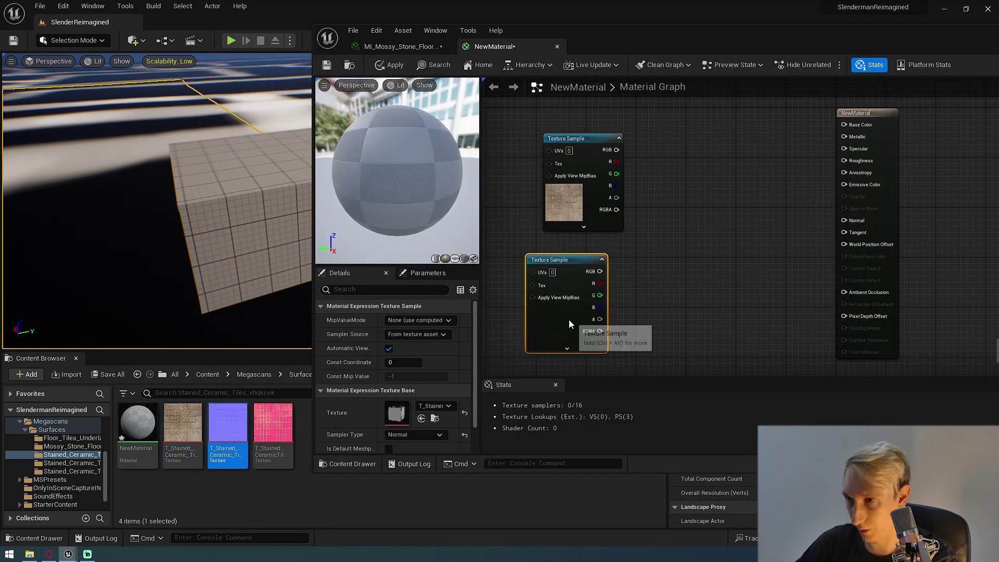
{"action": "left_click_drag", "start_coordinate": [379, 414], "coordinate": [539, 369]}
{"action": "right_click_drag", "start_coordinate": [631, 358], "coordinate": [626, 291]}
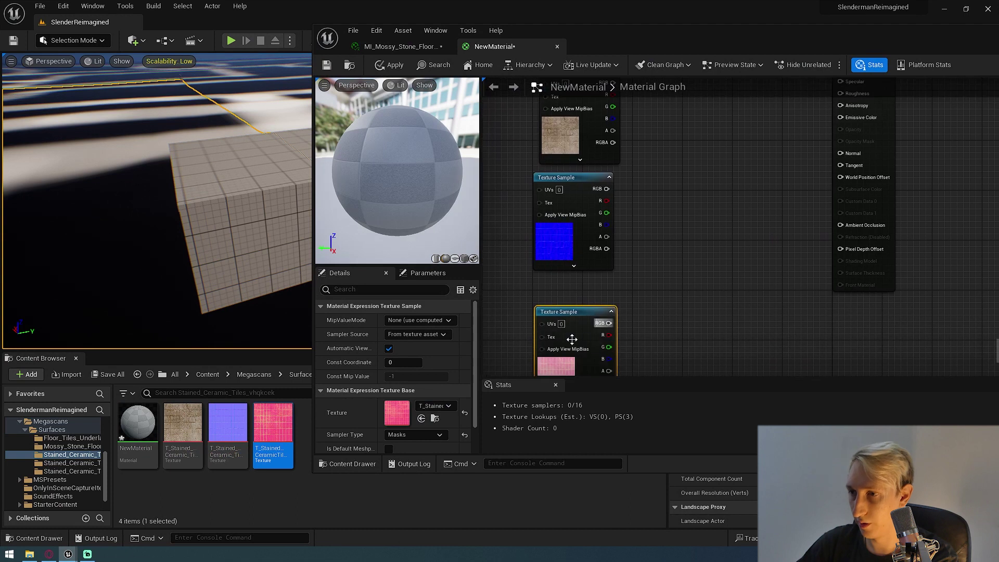
Step: Arrange the texture samples in one column with the mask texture below the colour texture and the normal map last
{"action": "left_click_drag", "start_coordinate": [571, 339], "coordinate": [578, 313]}
{"action": "left_click_drag", "start_coordinate": [562, 182], "coordinate": [678, 336]}
{"action": "left_click_drag", "start_coordinate": [554, 285], "coordinate": [560, 198]}
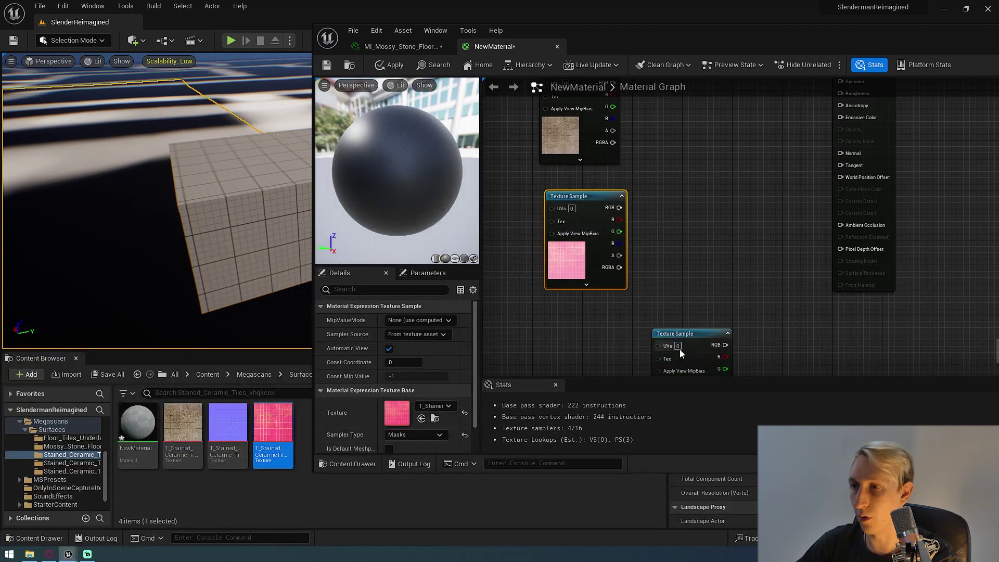
{"action": "left_click_drag", "start_coordinate": [680, 349], "coordinate": [585, 319]}
{"action": "right_click_drag", "start_coordinate": [692, 218], "coordinate": [654, 277]}
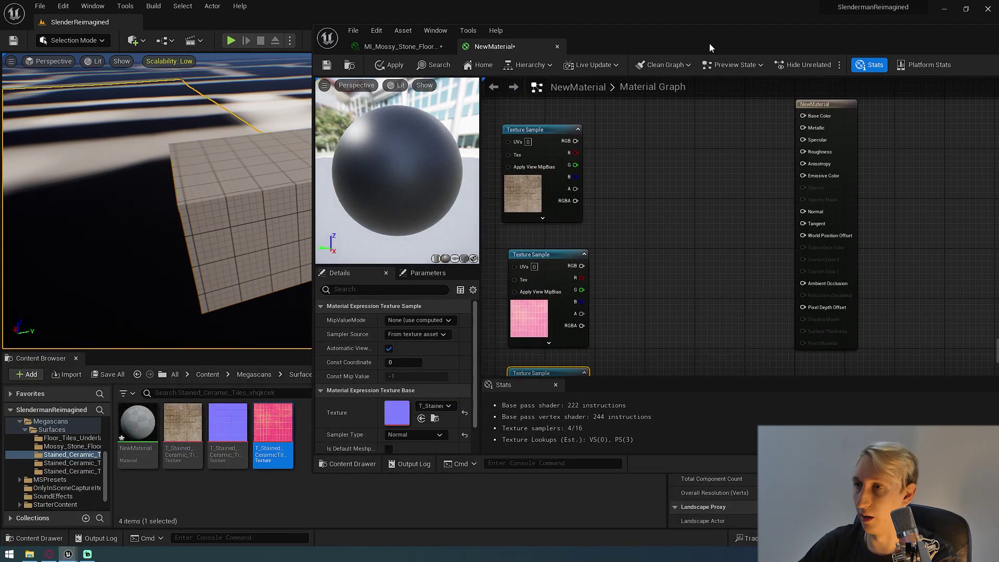
{"action": "left_click", "coordinate": [542, 223]}
{"action": "left_click", "coordinate": [551, 302]}
{"action": "right_click_drag", "start_coordinate": [718, 264], "coordinate": [715, 320]}
{"action": "right_click_drag", "start_coordinate": [726, 166], "coordinate": [749, 8]}
{"action": "left_click", "coordinate": [548, 292]}
{"action": "right_click_drag", "start_coordinate": [562, 292], "coordinate": [763, 54]}
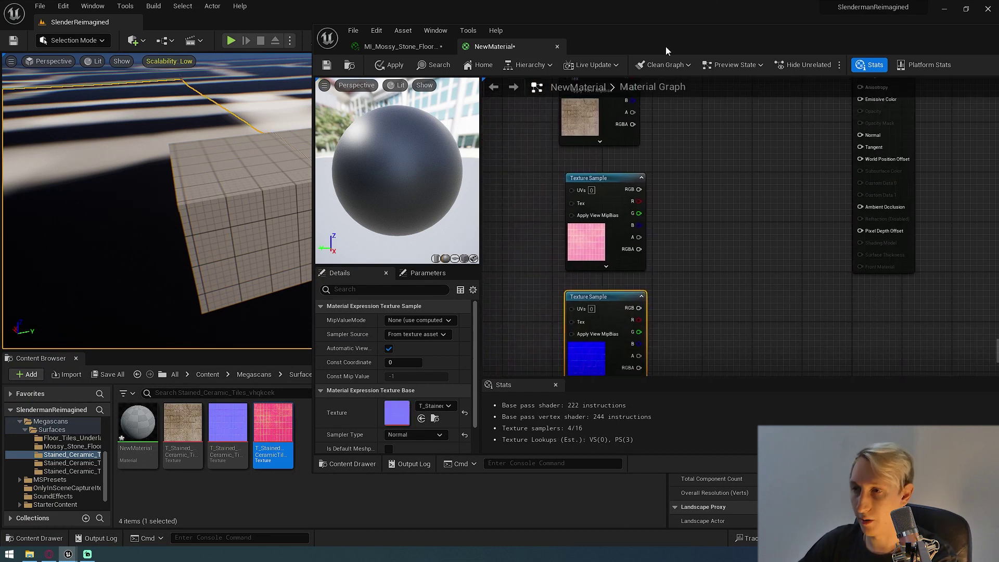
{"action": "right_click_drag", "start_coordinate": [632, 177], "coordinate": [699, 207]}
Step: Maximize the material editor and place a WorldAlignedTexture node beside the colour texture sample
{"action": "left_click_drag", "start_coordinate": [657, 32], "coordinate": [636, 33]}
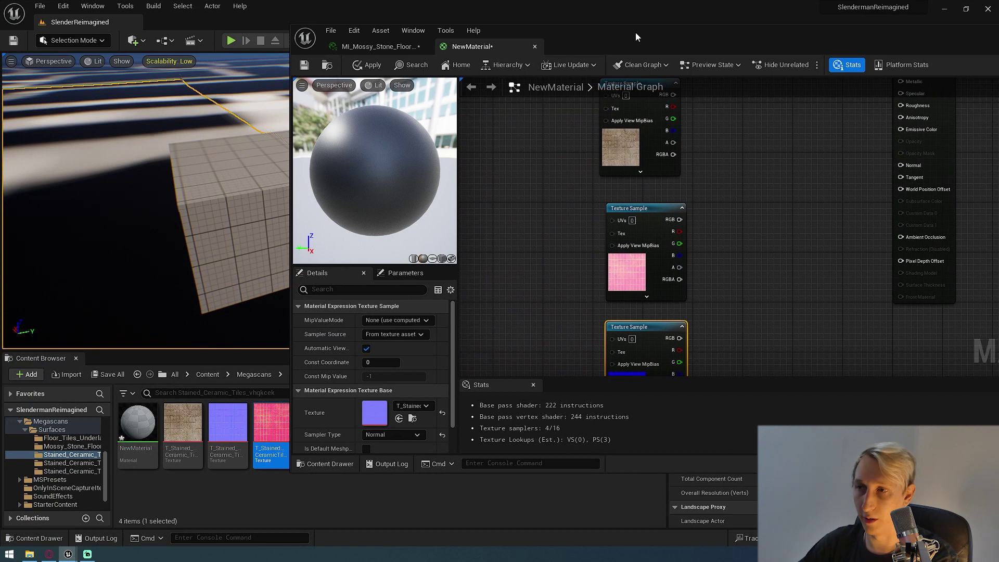
{"action": "double_click", "coordinate": [635, 33]}
{"action": "right_click_drag", "start_coordinate": [624, 127], "coordinate": [528, 159]}
{"action": "right_click", "coordinate": [531, 177]}
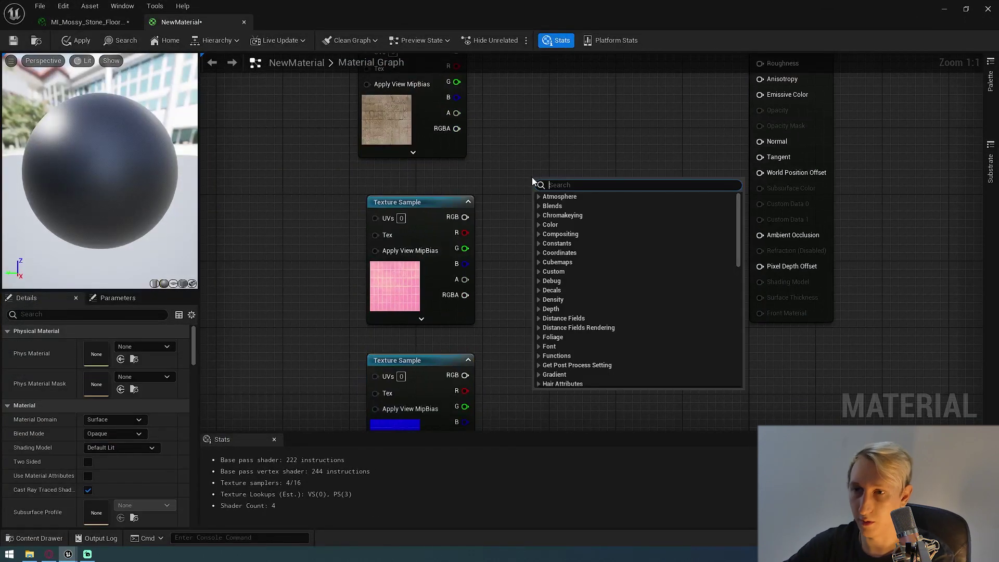
{"action": "type", "text": "world al"}
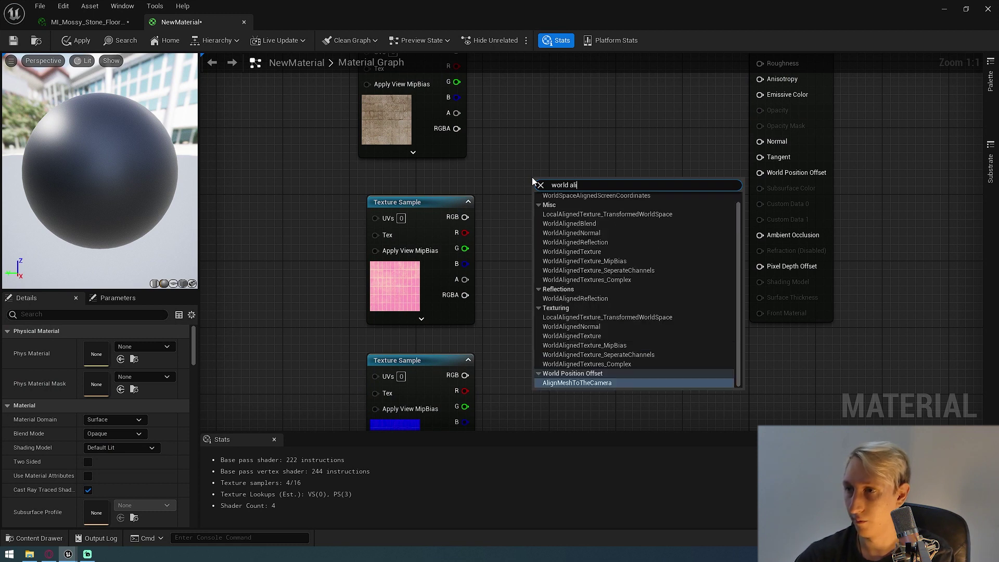
{"action": "type", "text": "igned"}
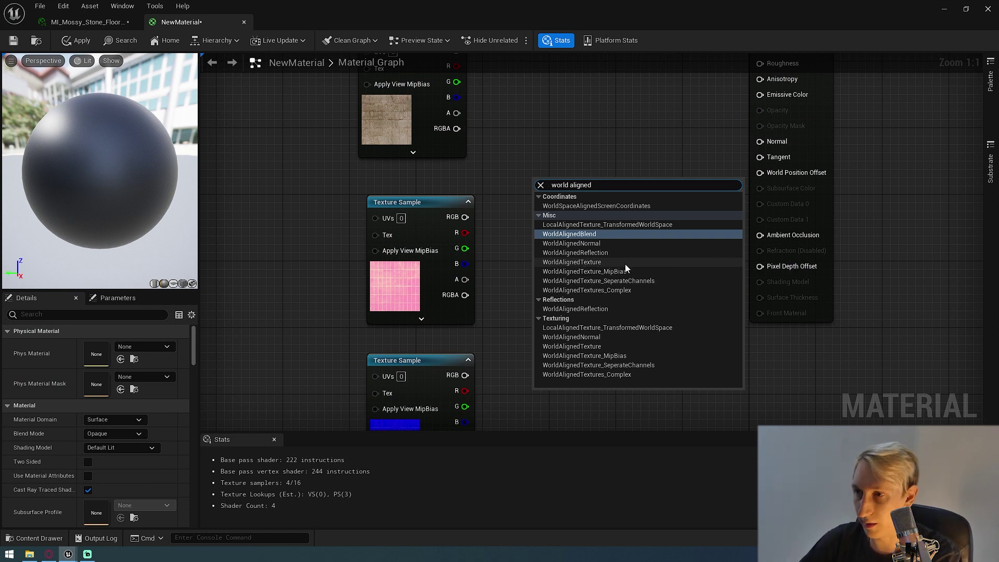
{"action": "left_click", "coordinate": [583, 263]}
{"action": "right_click_drag", "start_coordinate": [556, 129], "coordinate": [556, 192]}
{"action": "left_click_drag", "start_coordinate": [581, 240], "coordinate": [541, 94]}
{"action": "right_click_drag", "start_coordinate": [558, 301], "coordinate": [542, 225]}
Step: Connect the mask sample's R output to Ambient Occlusion, G to Roughness and B to Metallic
{"action": "left_click_drag", "start_coordinate": [403, 261], "coordinate": [394, 260]}
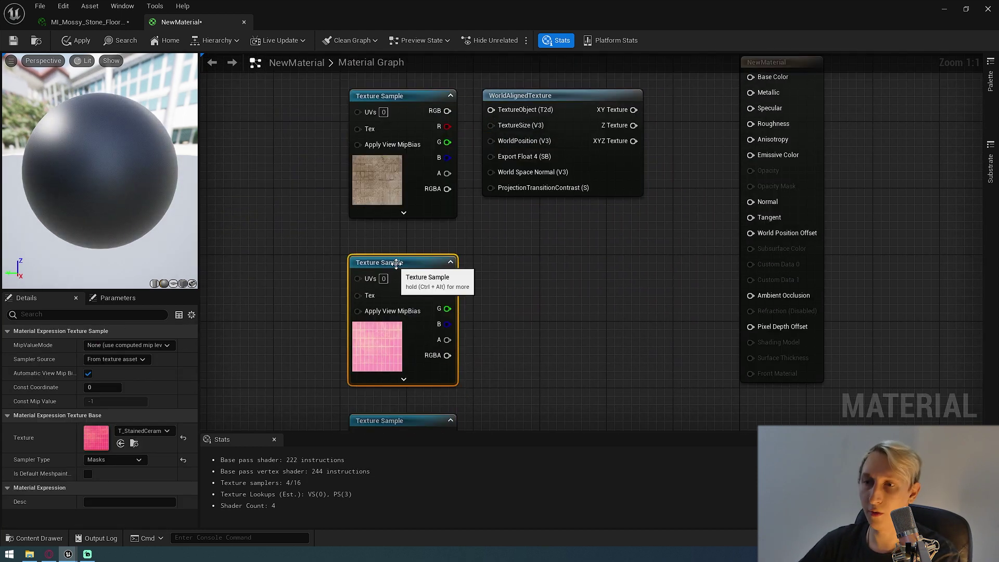
{"action": "mouse_move", "coordinate": [541, 287]}
{"action": "right_mouse_down"}
{"action": "mouse_move", "coordinate": [535, 264]}
{"action": "mouse_move", "coordinate": [544, 295]}
{"action": "right_mouse_up"}
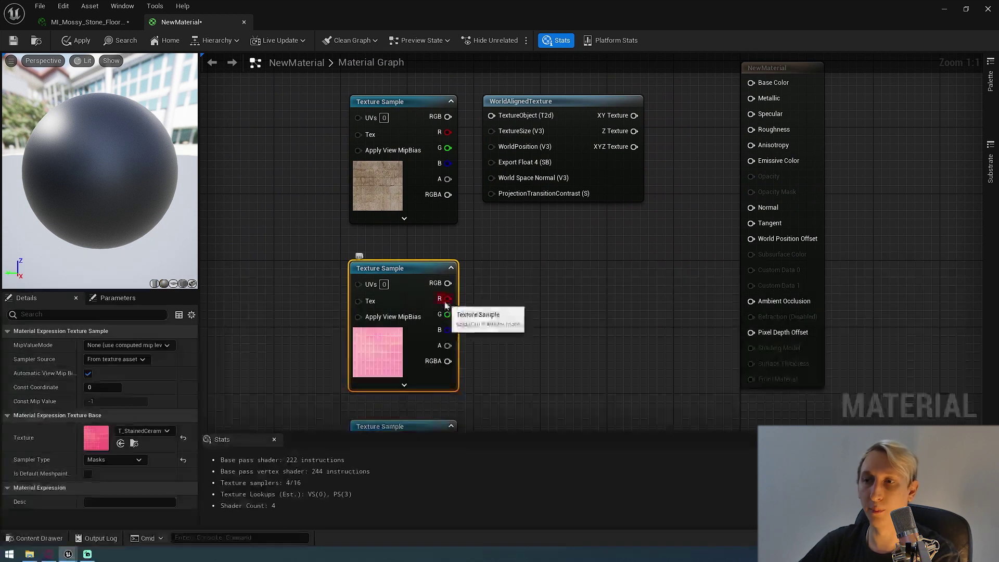
{"action": "left_click_drag", "start_coordinate": [446, 298], "coordinate": [751, 301]}
{"action": "right_click_drag", "start_coordinate": [510, 305], "coordinate": [497, 351]}
{"action": "left_click_drag", "start_coordinate": [433, 361], "coordinate": [736, 176]}
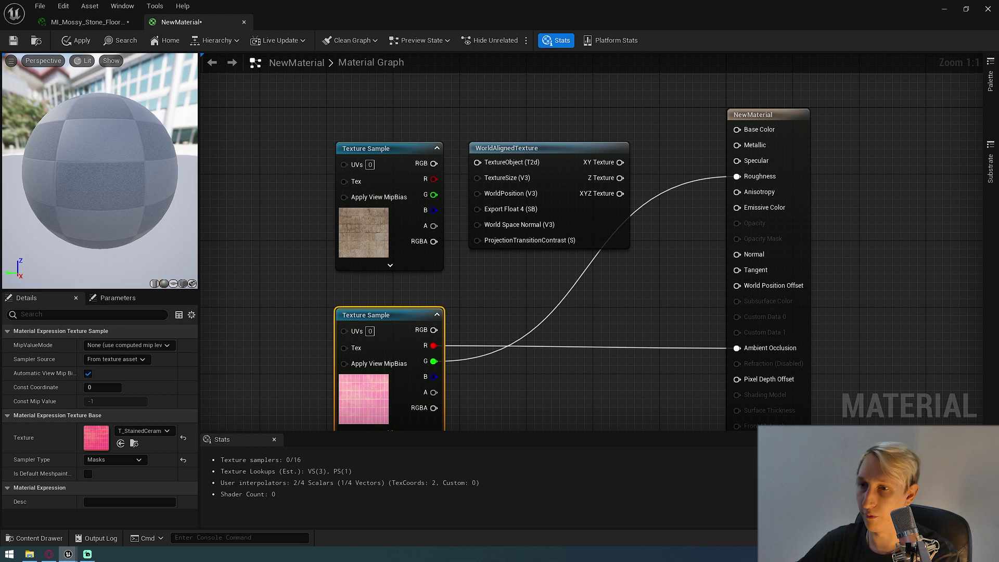
{"action": "right_click_drag", "start_coordinate": [676, 219], "coordinate": [659, 179]}
{"action": "left_click_drag", "start_coordinate": [416, 337], "coordinate": [731, 107]}
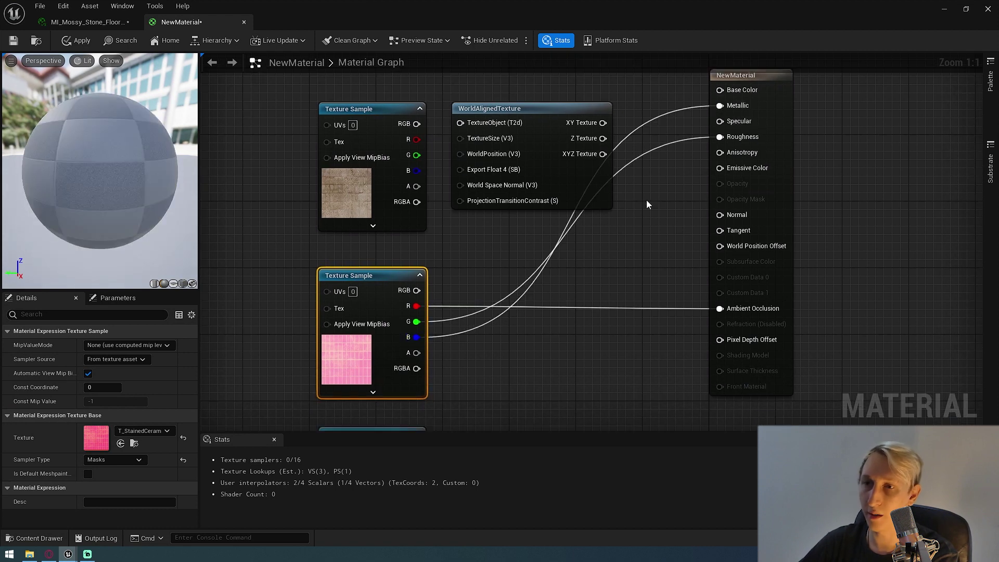
Step: Remove all three connections between the mask texture sample and the material output
{"action": "left_click", "coordinate": [463, 325]}
{"action": "left_click", "coordinate": [457, 320], "text": "alt"}
{"action": "left_click", "coordinate": [459, 334], "text": "alt"}
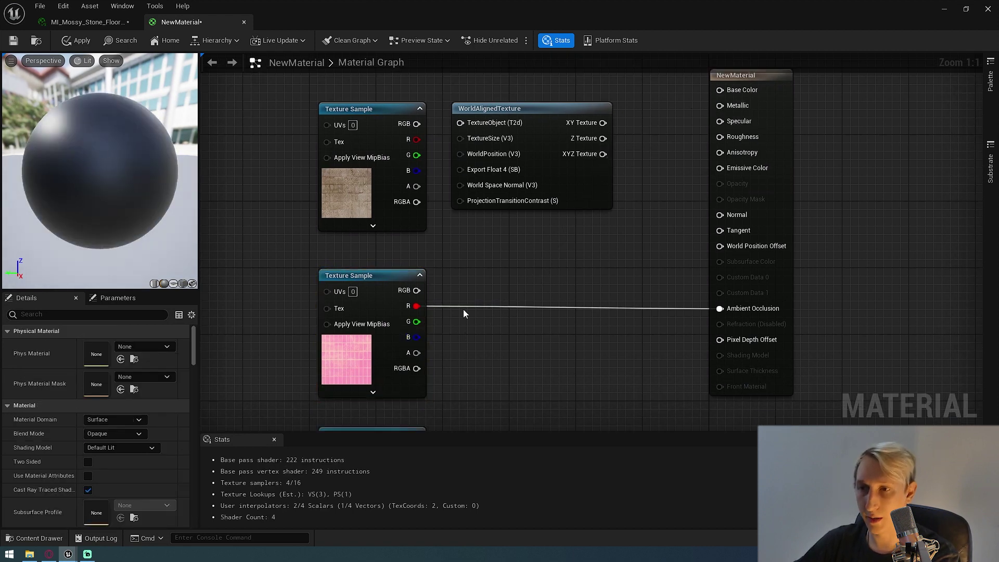
{"action": "left_click", "coordinate": [467, 307], "text": "alt"}
{"action": "right_click_drag", "start_coordinate": [468, 307], "coordinate": [496, 340]}
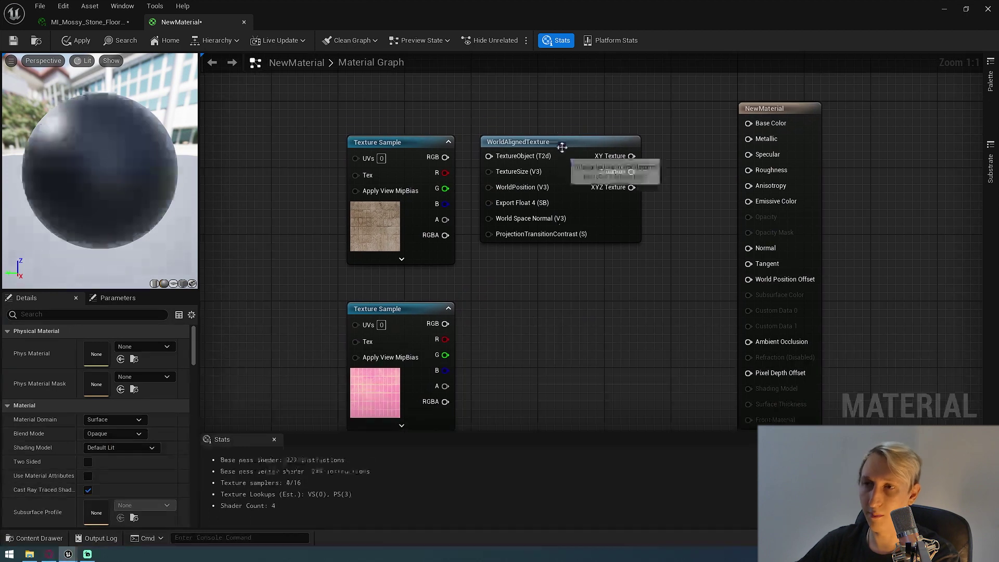
Step: Place a WorldAlignedTexture_SeperateChannels node beside the mask texture sample
{"action": "left_click", "coordinate": [561, 147]}
{"action": "right_click_drag", "start_coordinate": [535, 303], "coordinate": [538, 253]}
{"action": "left_click", "coordinate": [532, 290]}
{"action": "right_click_drag", "start_coordinate": [532, 290], "coordinate": [521, 248]}
{"action": "right_click", "coordinate": [520, 248]}
{"action": "type", "text": "world aligned"}
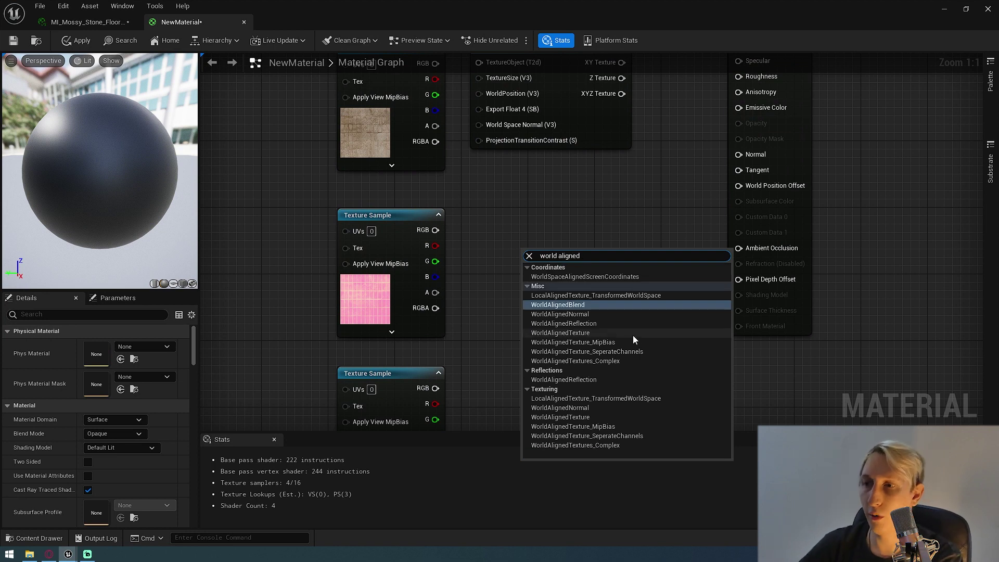
{"action": "left_click", "coordinate": [641, 351]}
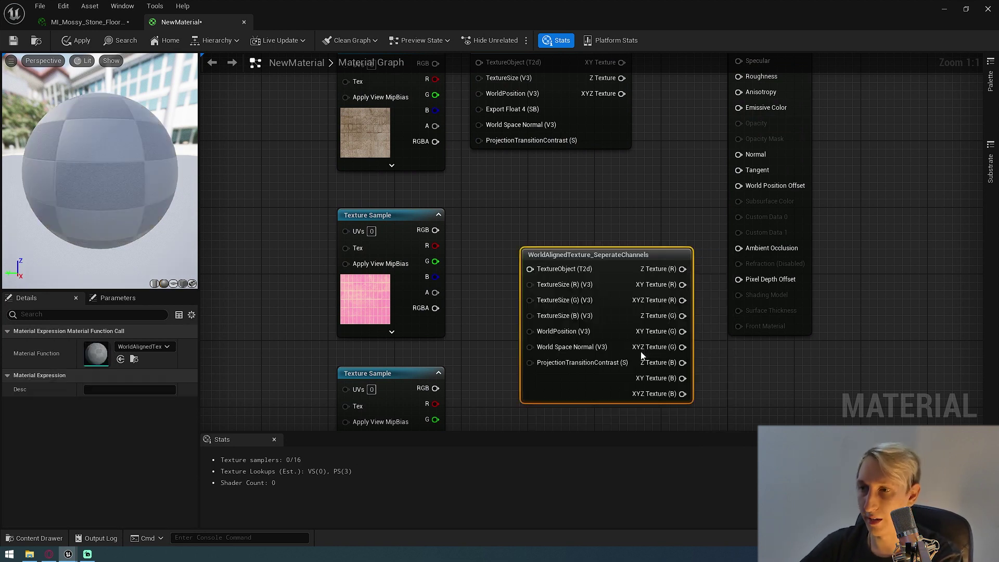
{"action": "left_click_drag", "start_coordinate": [591, 263], "coordinate": [530, 217]}
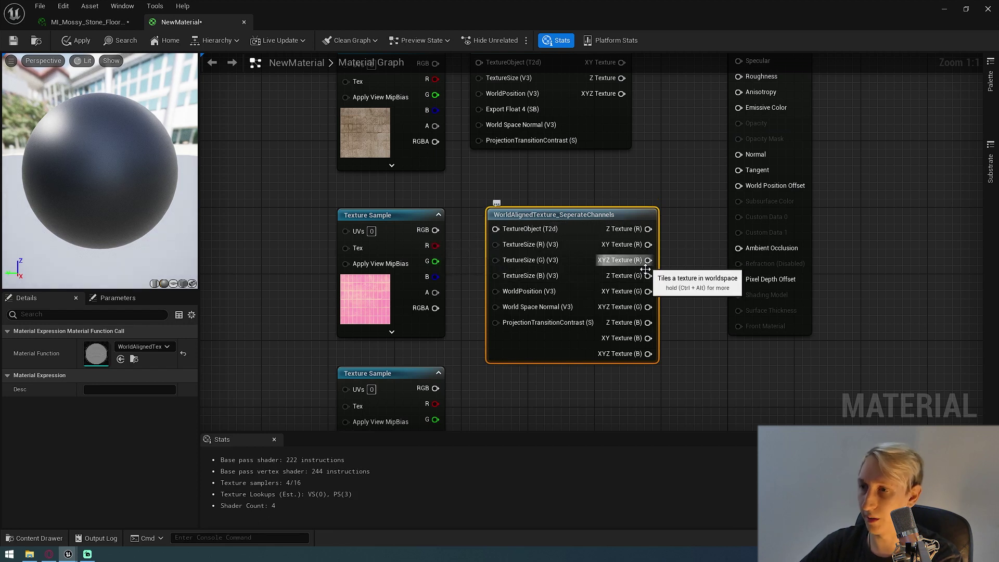
Step: Move the normal map texture sample lower to leave more space below the mask texture sample
{"action": "right_click_drag", "start_coordinate": [663, 195], "coordinate": [508, 296]}
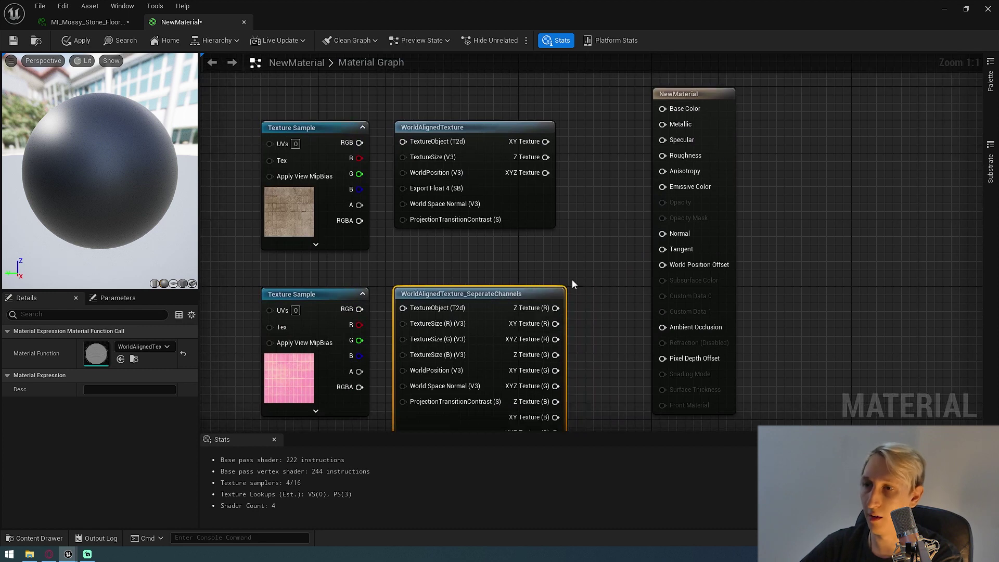
{"action": "right_click_drag", "start_coordinate": [573, 280], "coordinate": [650, 159]}
{"action": "right_click_drag", "start_coordinate": [531, 352], "coordinate": [555, 239]}
{"action": "left_click_drag", "start_coordinate": [409, 221], "coordinate": [408, 264]}
{"action": "right_click_drag", "start_coordinate": [481, 217], "coordinate": [469, 271]}
{"action": "left_click", "coordinate": [485, 307]}
{"action": "left_click", "coordinate": [401, 319]}
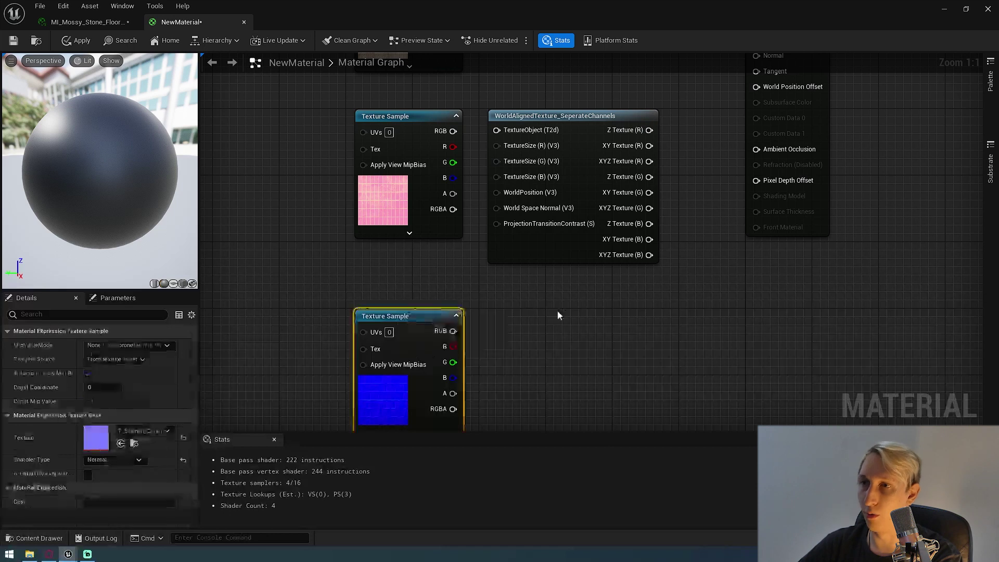
Step: Place a WorldAlignedNormal node beside the normal map texture sample, below the WorldAlignedTexture_SeperateChannels node
{"action": "right_click_drag", "start_coordinate": [558, 311], "coordinate": [553, 304]}
{"action": "type", "text": "world"}
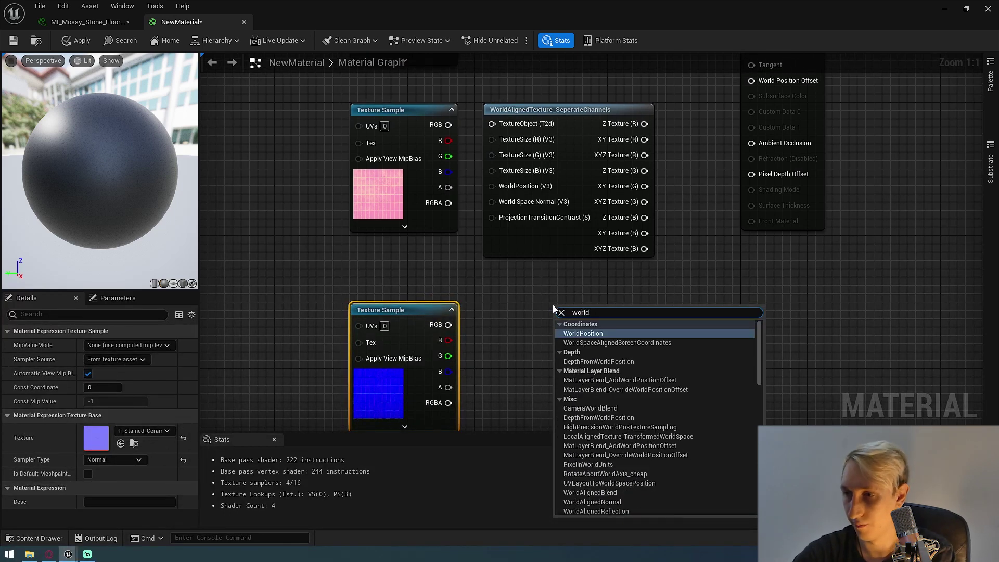
{"action": "type", "text": " aligned"}
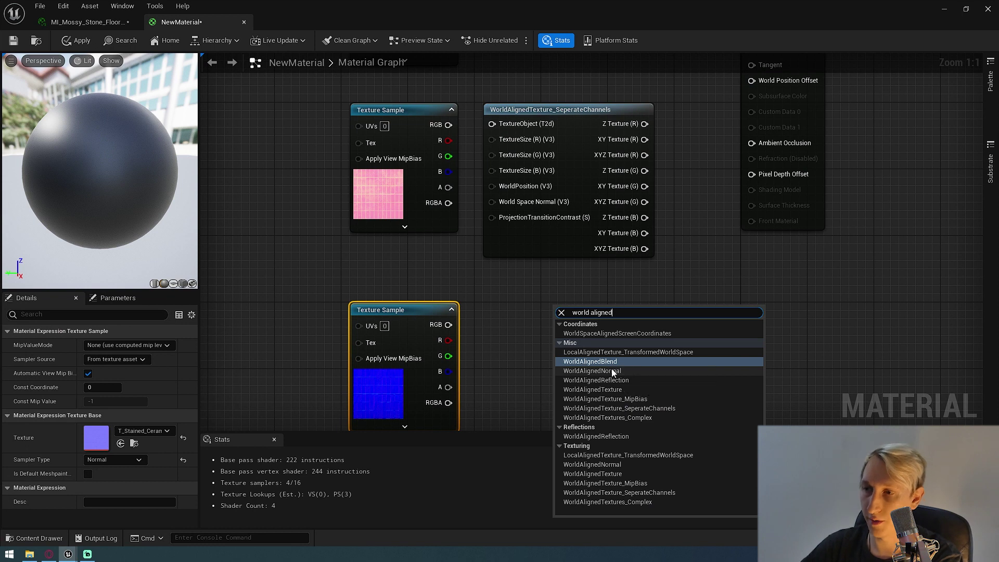
{"action": "left_click", "coordinate": [602, 370]}
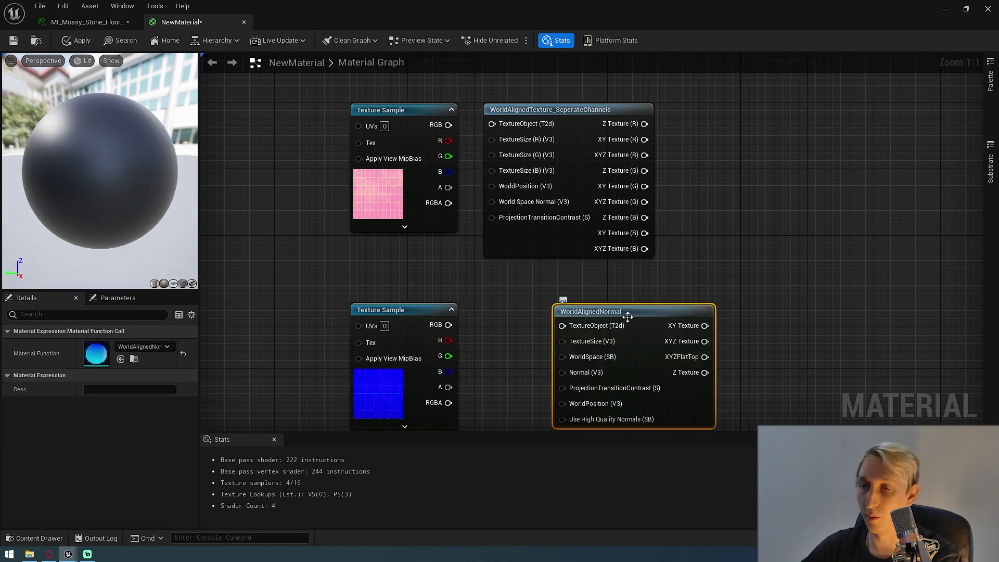
{"action": "left_click_drag", "start_coordinate": [627, 317], "coordinate": [567, 314]}
{"action": "right_click_drag", "start_coordinate": [598, 270], "coordinate": [582, 247]}
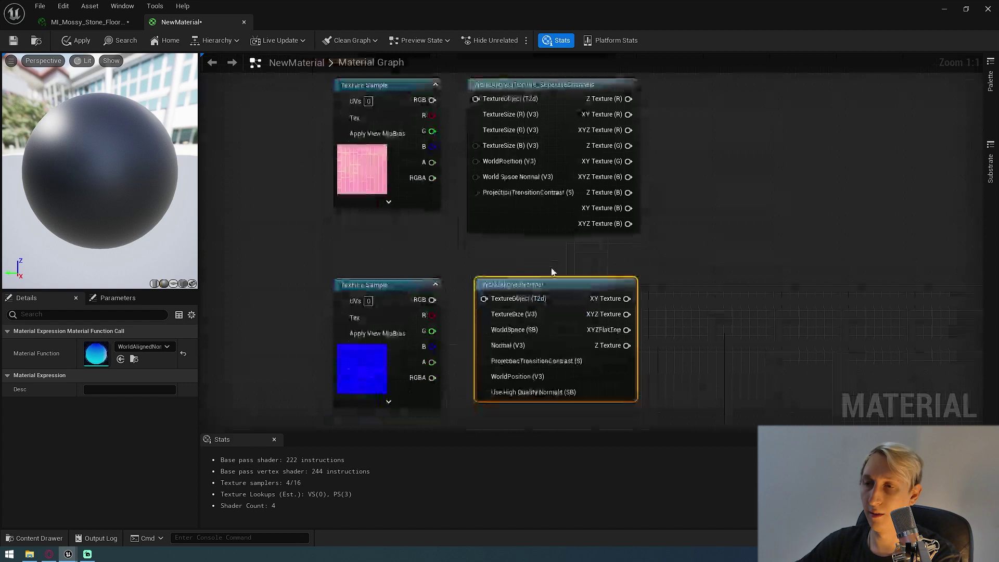
{"action": "scroll", "coordinate": [645, 134], "scroll_direction": "down", "scroll_amount": 1}
{"action": "right_click_drag", "start_coordinate": [645, 134], "coordinate": [618, 201]}
{"action": "right_click_drag", "start_coordinate": [306, 288], "coordinate": [552, 212]}
{"action": "right_click", "coordinate": [425, 226]}
{"action": "type", "text": "world aligned"}
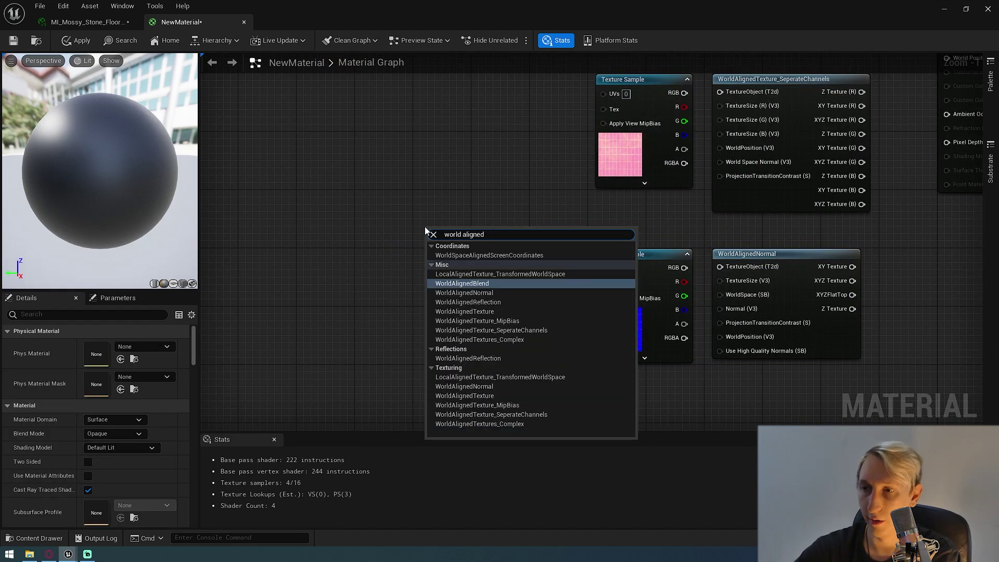
{"action": "key", "text": "Down"}
{"action": "key", "text": "Down"}
{"action": "left_click", "coordinate": [482, 302]}
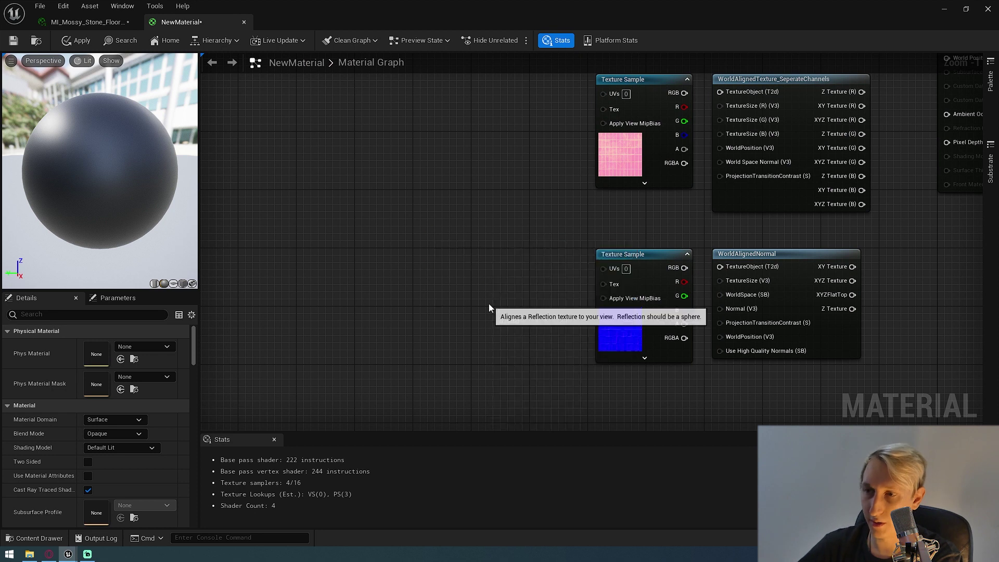
{"action": "scroll", "coordinate": [588, 183], "scroll_direction": "up", "scroll_amount": 1}
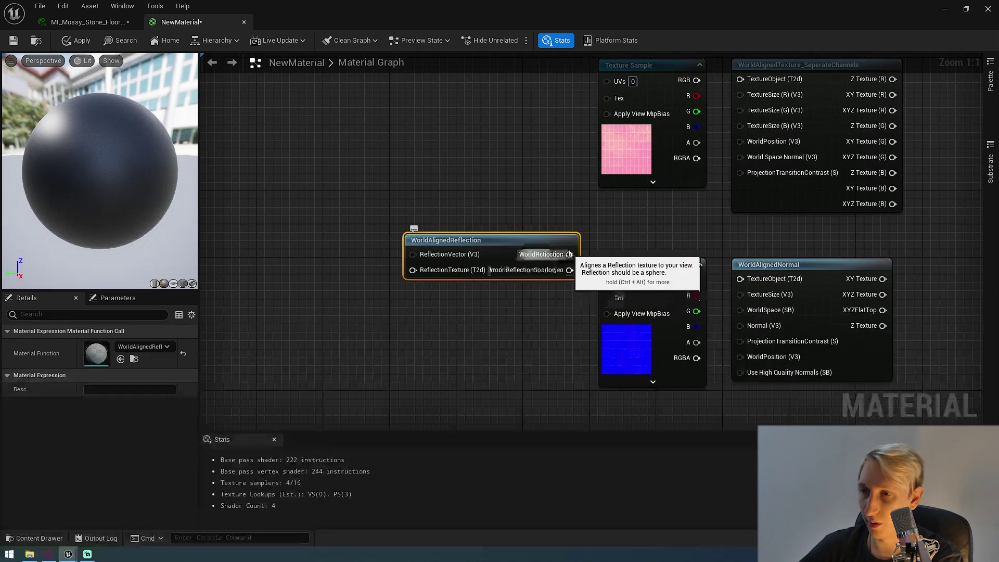
{"action": "left_click_drag", "start_coordinate": [552, 243], "coordinate": [531, 209]}
{"action": "right_click_drag", "start_coordinate": [618, 212], "coordinate": [608, 216]}
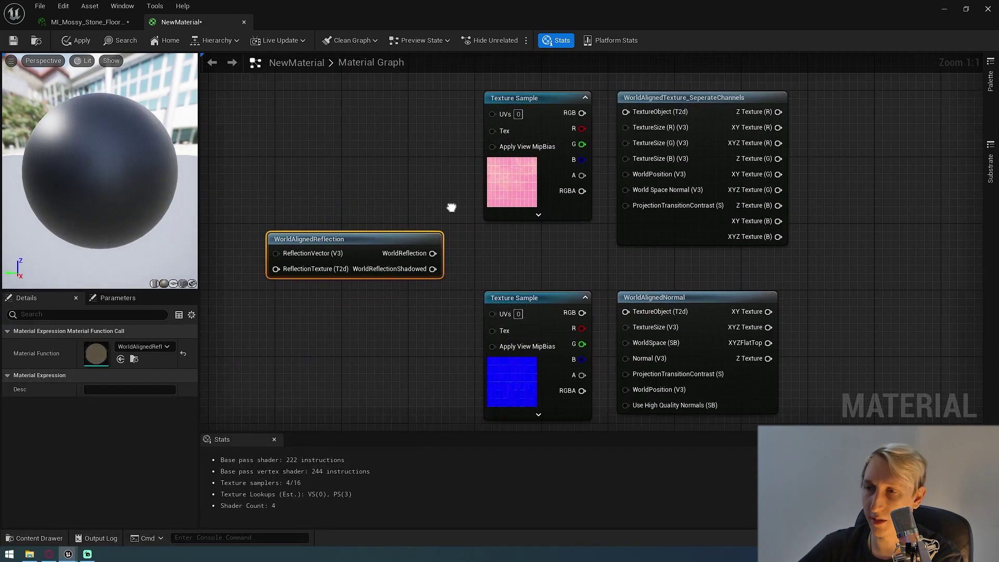
{"action": "scroll", "coordinate": [451, 209], "scroll_direction": "down", "scroll_amount": 3}
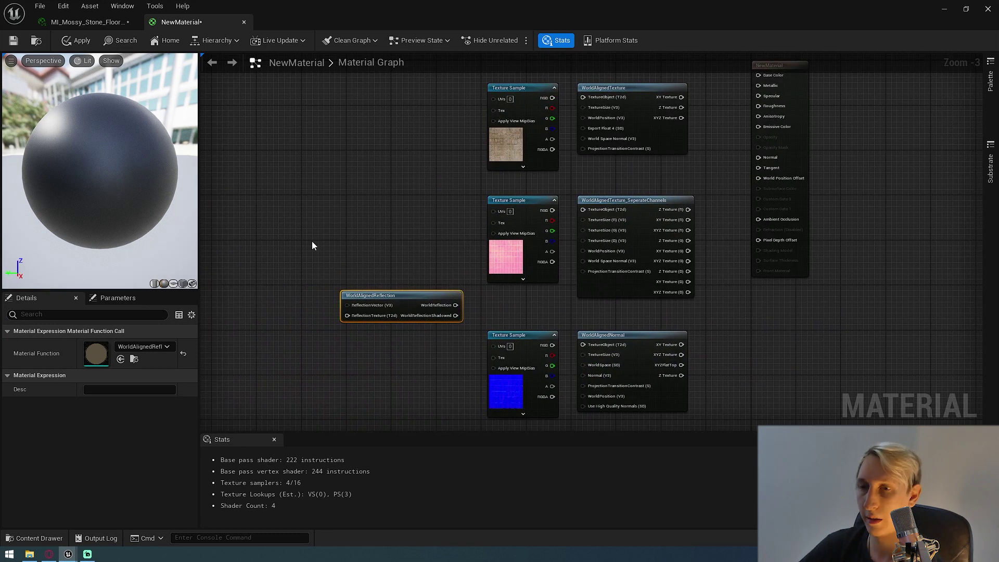
{"action": "key", "text": "Delete"}
{"action": "scroll", "coordinate": [332, 248], "scroll_direction": "down", "scroll_amount": 6}
{"action": "scroll", "coordinate": [454, 307], "scroll_direction": "up", "scroll_amount": 6}
{"action": "right_click_drag", "start_coordinate": [461, 261], "coordinate": [467, 401]}
{"action": "scroll", "coordinate": [451, 302], "scroll_direction": "up", "scroll_amount": 2}
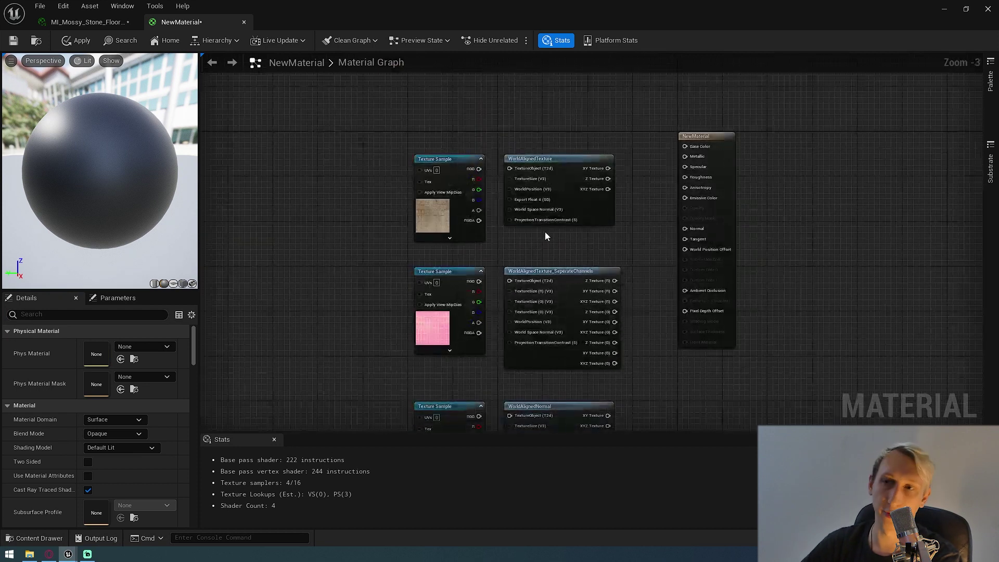
{"action": "scroll", "coordinate": [504, 235], "scroll_direction": "up", "scroll_amount": 2}
{"action": "right_click_drag", "start_coordinate": [514, 270], "coordinate": [467, 205]}
{"action": "mouse_move", "coordinate": [530, 308]}
{"action": "right_mouse_down"}
{"action": "mouse_move", "coordinate": [512, 159]}
{"action": "mouse_move", "coordinate": [520, 312]}
{"action": "right_mouse_up"}
{"action": "scroll", "coordinate": [513, 171], "scroll_direction": "down", "scroll_amount": 2}
{"action": "right_click_drag", "start_coordinate": [458, 253], "coordinate": [464, 173]}
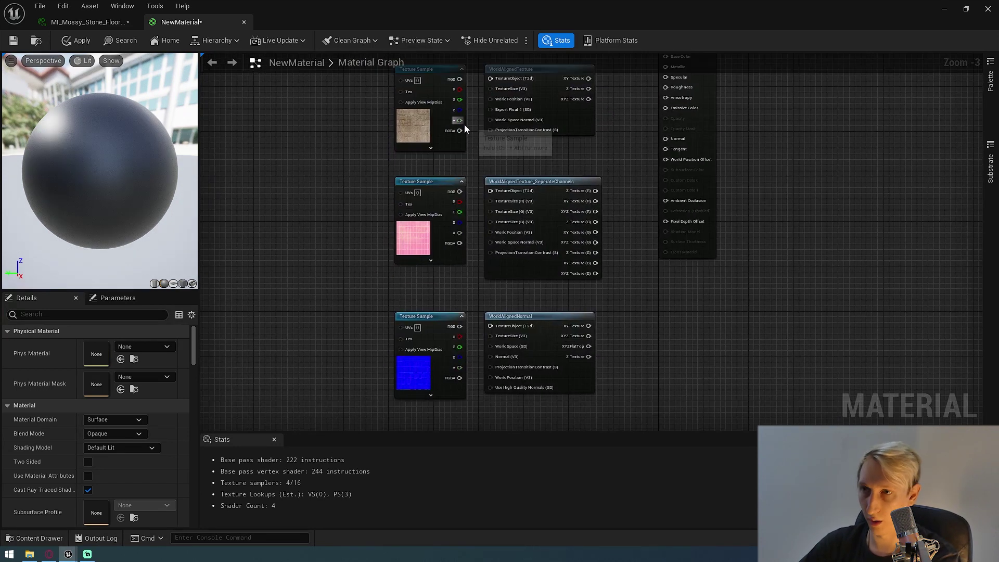
Step: Convert the colour texture sample to a Texture Object
{"action": "right_click_drag", "start_coordinate": [464, 123], "coordinate": [494, 281]}
{"action": "scroll", "coordinate": [494, 281], "scroll_direction": "up", "scroll_amount": 2}
{"action": "left_click", "coordinate": [470, 230]}
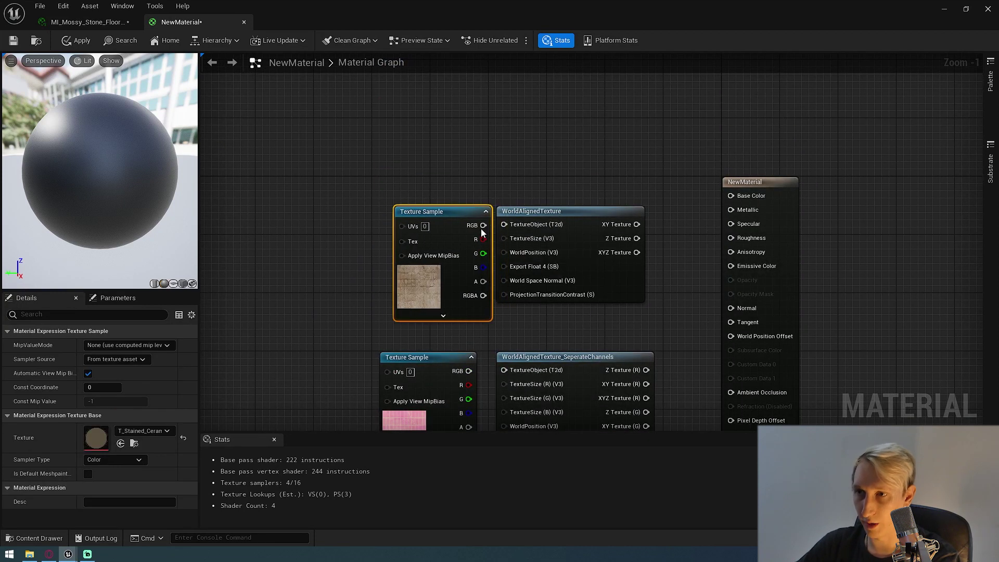
{"action": "left_click_drag", "start_coordinate": [501, 229], "coordinate": [501, 228]}
{"action": "scroll", "coordinate": [500, 229], "scroll_direction": "up", "scroll_amount": 1}
{"action": "right_click", "coordinate": [426, 227]}
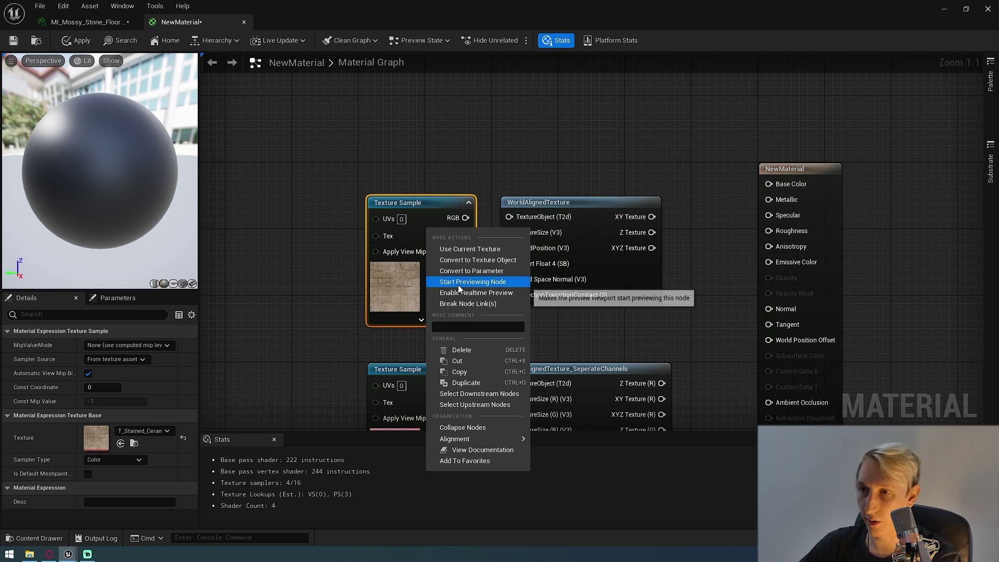
{"action": "left_click", "coordinate": [476, 262]}
Step: Convert the mask texture sample and the normal map texture sample to Texture Objects
{"action": "right_click_drag", "start_coordinate": [568, 323], "coordinate": [558, 189]}
{"action": "left_click", "coordinate": [387, 314]}
{"action": "right_click", "coordinate": [387, 313]}
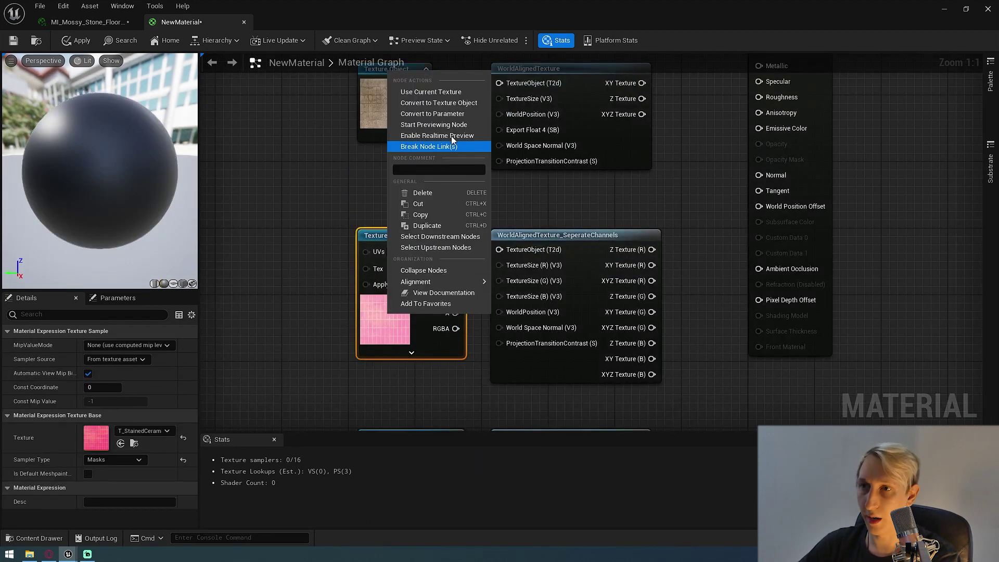
{"action": "left_click", "coordinate": [447, 103]}
{"action": "right_click_drag", "start_coordinate": [281, 286], "coordinate": [308, 139]}
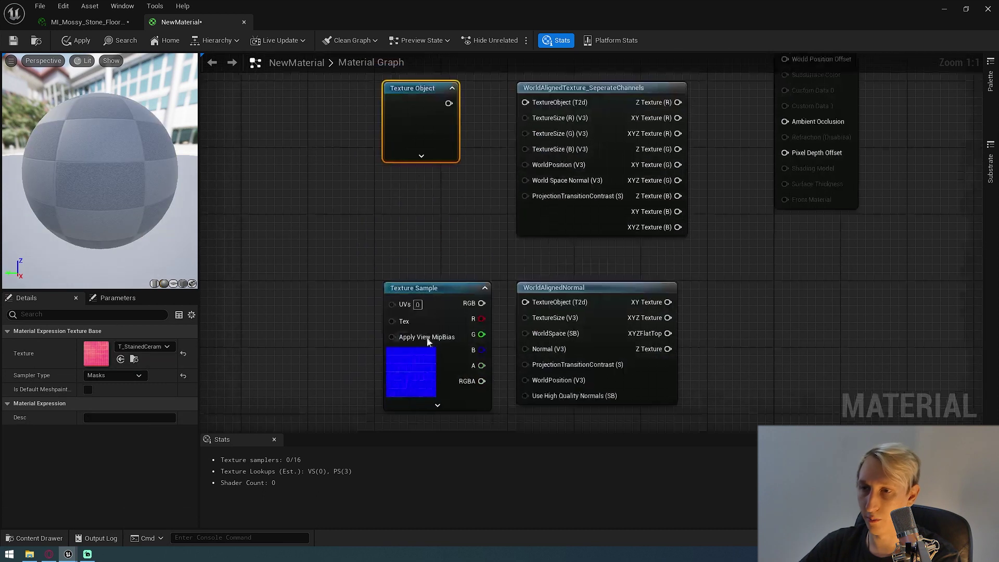
{"action": "right_click", "coordinate": [414, 354]}
{"action": "left_click", "coordinate": [450, 144]}
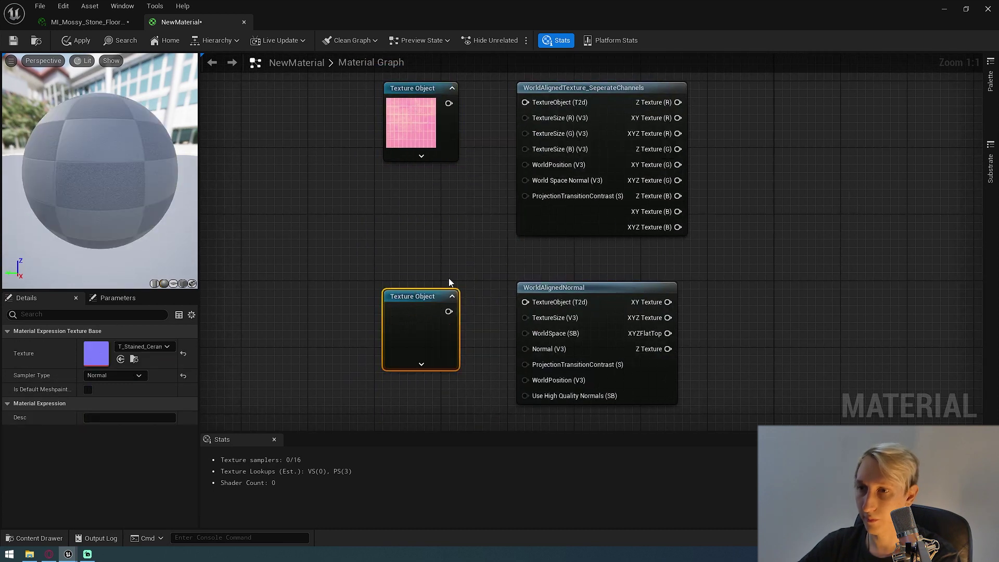
Step: Connect the colour, mask and normal Texture Objects to the TextureObject inputs of their adjacent world-aligned nodes
{"action": "mouse_move", "coordinate": [470, 202]}
{"action": "right_mouse_down"}
{"action": "mouse_move", "coordinate": [483, 230]}
{"action": "mouse_move", "coordinate": [461, 195]}
{"action": "right_mouse_up"}
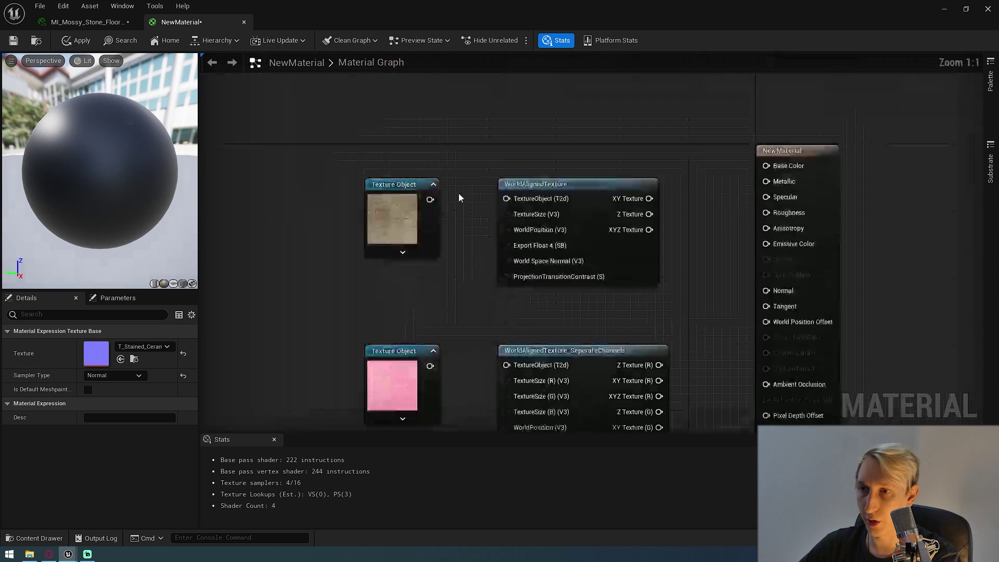
{"action": "left_click_drag", "start_coordinate": [518, 203], "coordinate": [517, 200]}
{"action": "right_click_drag", "start_coordinate": [452, 308], "coordinate": [444, 191]}
{"action": "left_click_drag", "start_coordinate": [422, 250], "coordinate": [498, 250]}
{"action": "right_click_drag", "start_coordinate": [437, 396], "coordinate": [434, 268]}
{"action": "left_click_drag", "start_coordinate": [423, 304], "coordinate": [543, 290]}
{"action": "right_click_drag", "start_coordinate": [482, 251], "coordinate": [485, 298]}
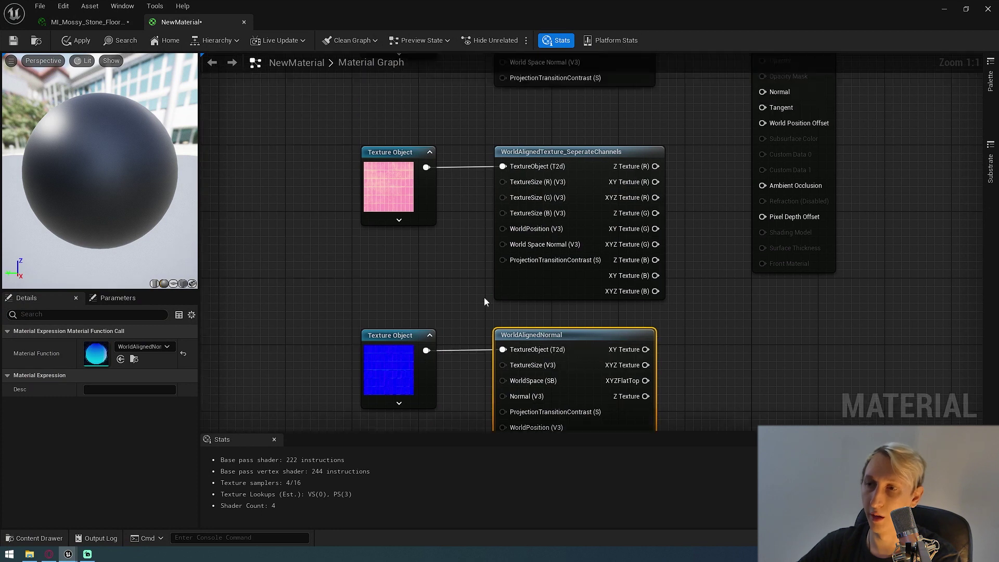
Step: Connect the WorldAlignedTexture node's XYZ Texture output to Base Color
{"action": "scroll", "coordinate": [484, 302], "scroll_direction": "down", "scroll_amount": 5}
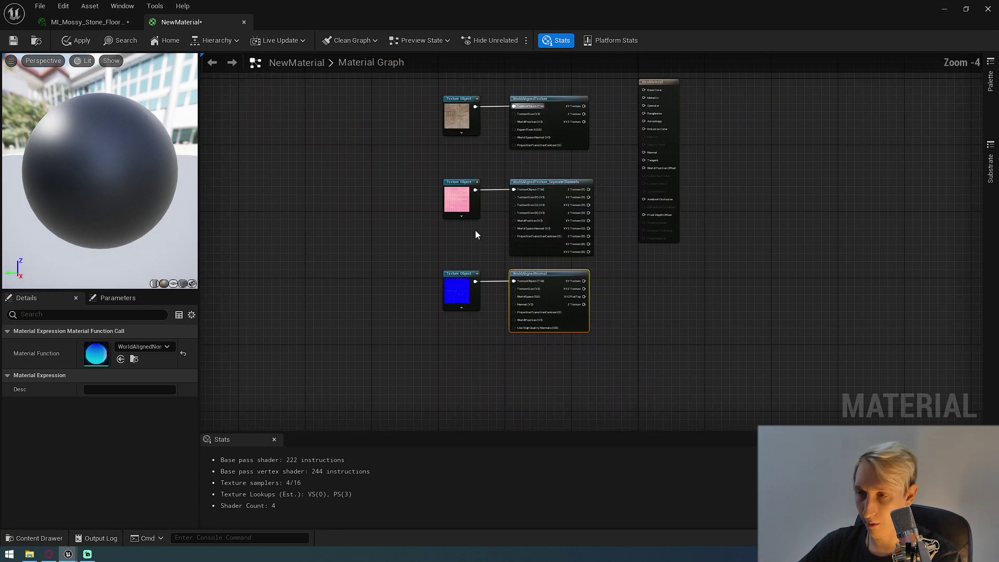
{"action": "left_click", "coordinate": [475, 234]}
{"action": "scroll", "coordinate": [476, 234], "scroll_direction": "up", "scroll_amount": 3}
{"action": "left_click_drag", "start_coordinate": [523, 218], "coordinate": [696, 163]}
{"action": "scroll", "coordinate": [482, 223], "scroll_direction": "up", "scroll_amount": 1}
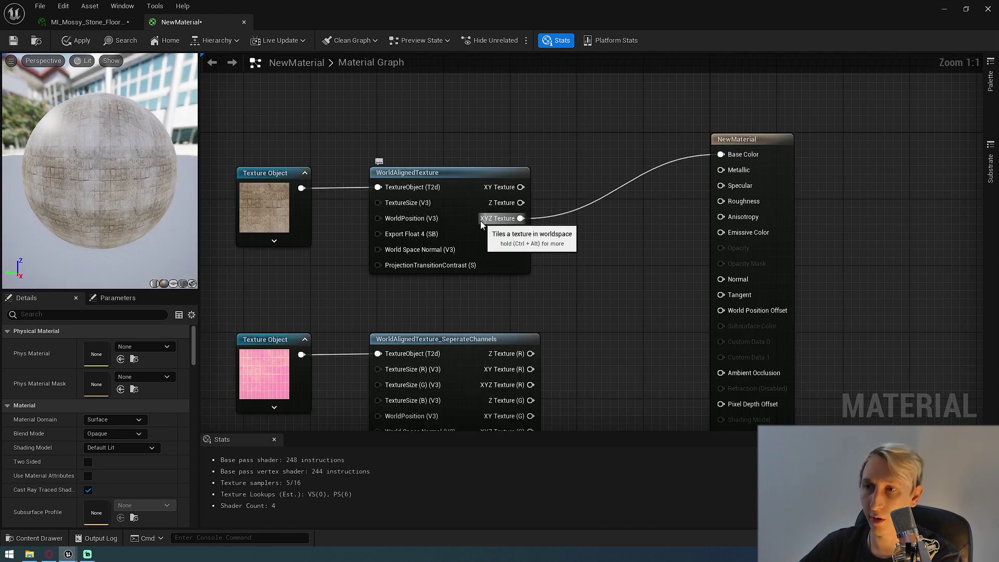
Step: Examine the XY, Z and XYZ Texture outputs on the WorldAlignedTexture and SeperateChannels nodes
{"action": "right_click_drag", "start_coordinate": [518, 227], "coordinate": [560, 213]}
{"action": "scroll", "coordinate": [542, 176], "scroll_direction": "down", "scroll_amount": 3}
{"action": "scroll", "coordinate": [531, 218], "scroll_direction": "up", "scroll_amount": 3}
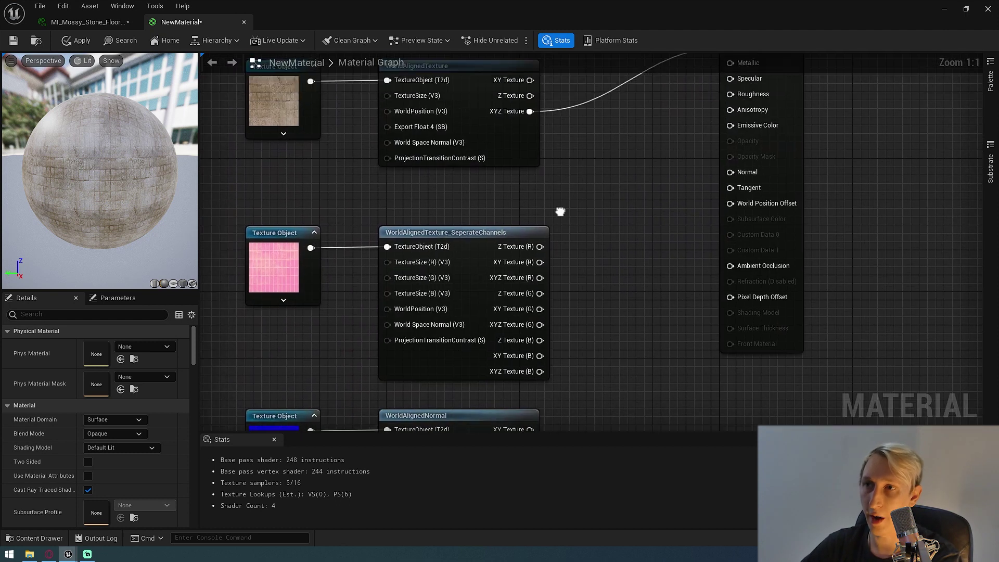
{"action": "scroll", "coordinate": [559, 213], "scroll_direction": "down", "scroll_amount": 2}
{"action": "left_click_drag", "start_coordinate": [545, 342], "coordinate": [602, 265]}
{"action": "right_click_drag", "start_coordinate": [576, 213], "coordinate": [581, 259]}
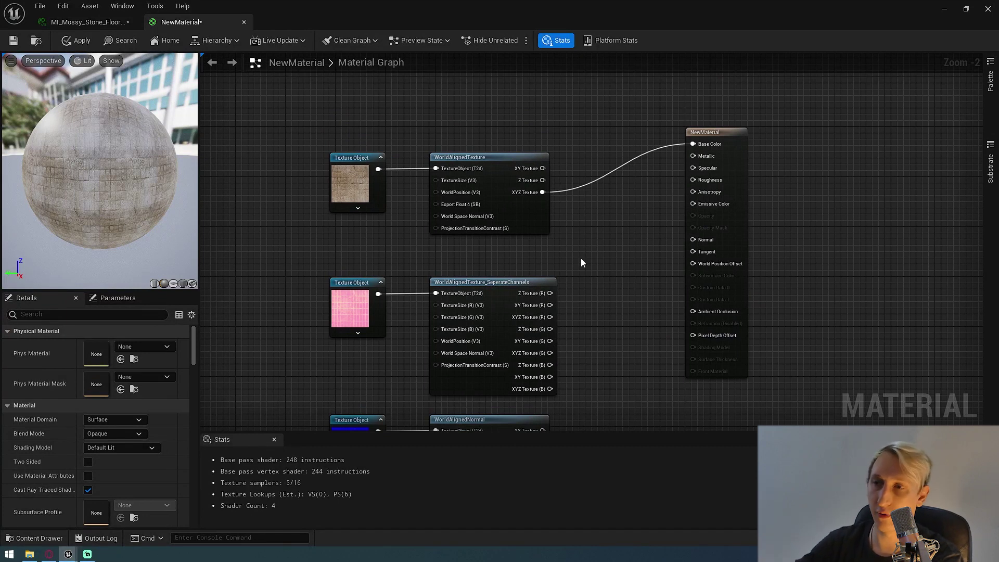
{"action": "scroll", "coordinate": [581, 258], "scroll_direction": "up", "scroll_amount": 2}
{"action": "left_click_drag", "start_coordinate": [530, 154], "coordinate": [547, 138]}
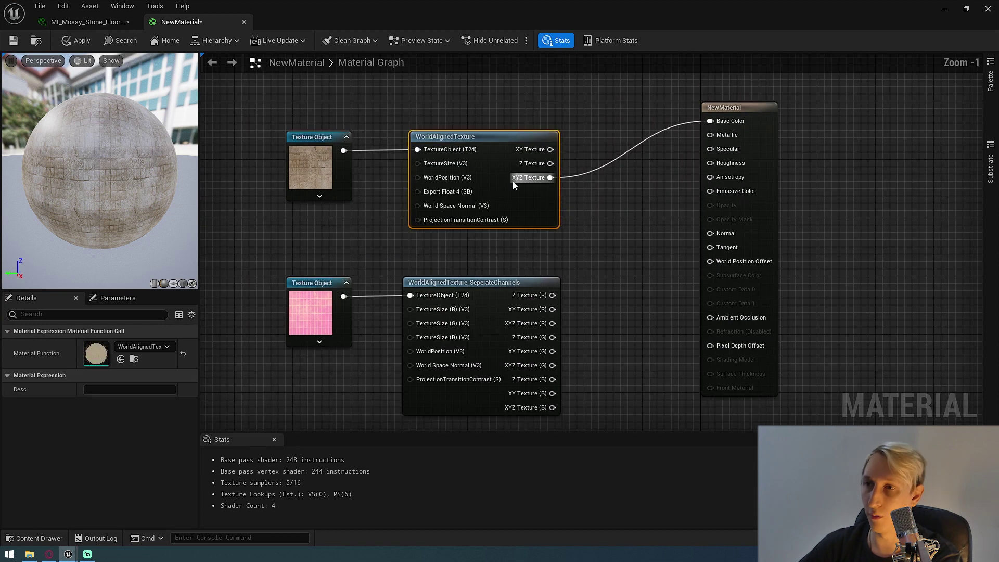
{"action": "scroll", "coordinate": [588, 263], "scroll_direction": "down", "scroll_amount": 2}
{"action": "scroll", "coordinate": [587, 260], "scroll_direction": "up", "scroll_amount": 2}
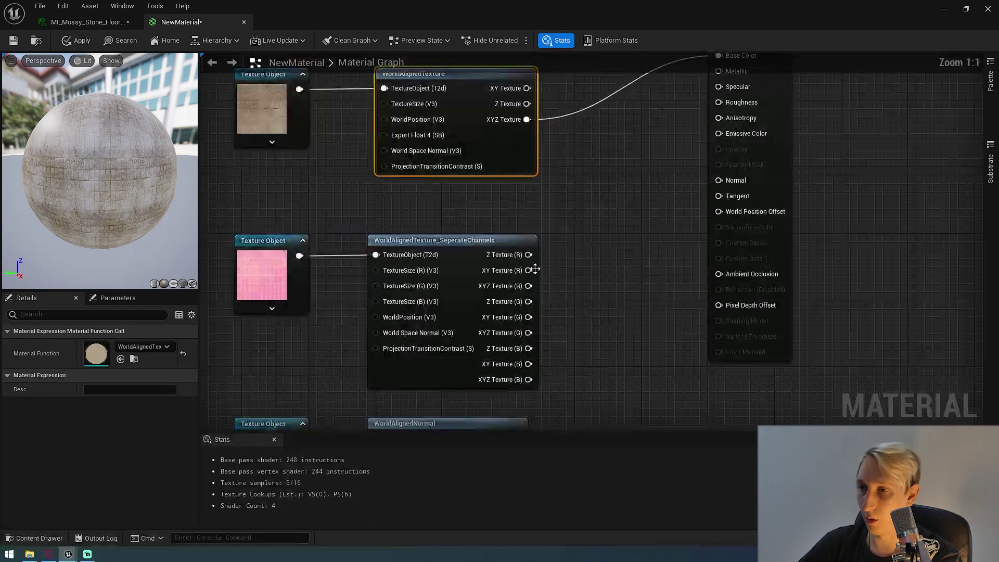
Step: Connect the SeperateChannels node's XYZ Texture R output to Ambient Occlusion, G to Roughness and B to Metallic
{"action": "right_click_drag", "start_coordinate": [563, 275], "coordinate": [536, 305]}
{"action": "left_click_drag", "start_coordinate": [469, 326], "coordinate": [694, 305]}
{"action": "right_click_drag", "start_coordinate": [697, 306], "coordinate": [691, 284]}
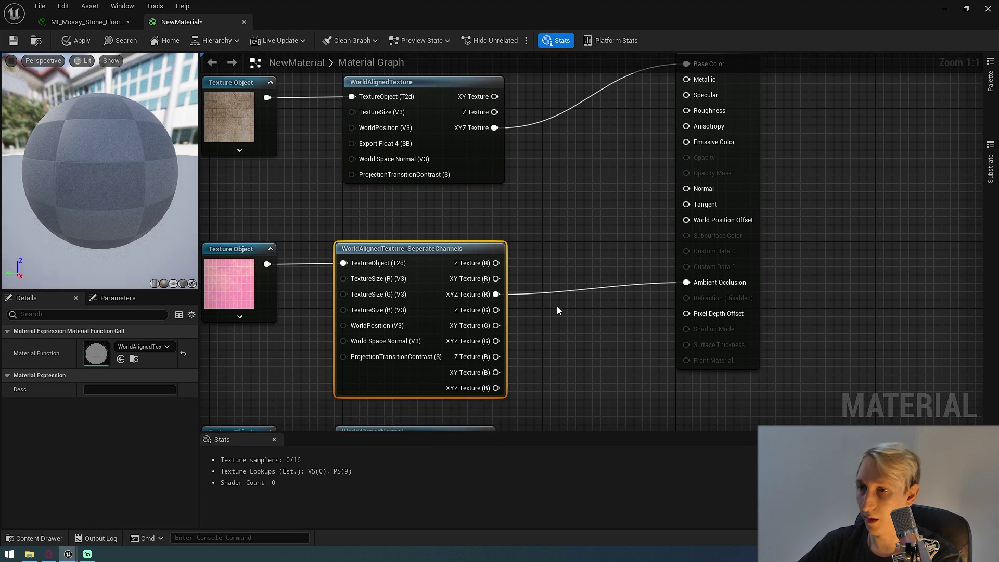
{"action": "right_click_drag", "start_coordinate": [557, 311], "coordinate": [555, 353]}
{"action": "left_click_drag", "start_coordinate": [494, 383], "coordinate": [691, 153]}
{"action": "right_click_drag", "start_coordinate": [518, 382], "coordinate": [507, 334]}
{"action": "left_click_drag", "start_coordinate": [483, 383], "coordinate": [676, 268]}
{"action": "scroll", "coordinate": [572, 274], "scroll_direction": "down", "scroll_amount": 3}
{"action": "scroll", "coordinate": [571, 276], "scroll_direction": "up", "scroll_amount": 3}
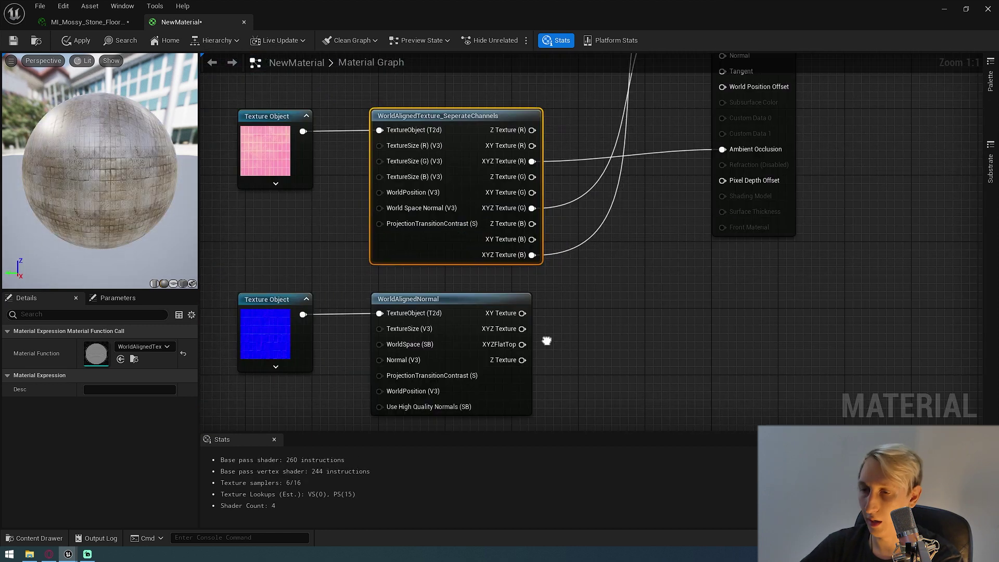
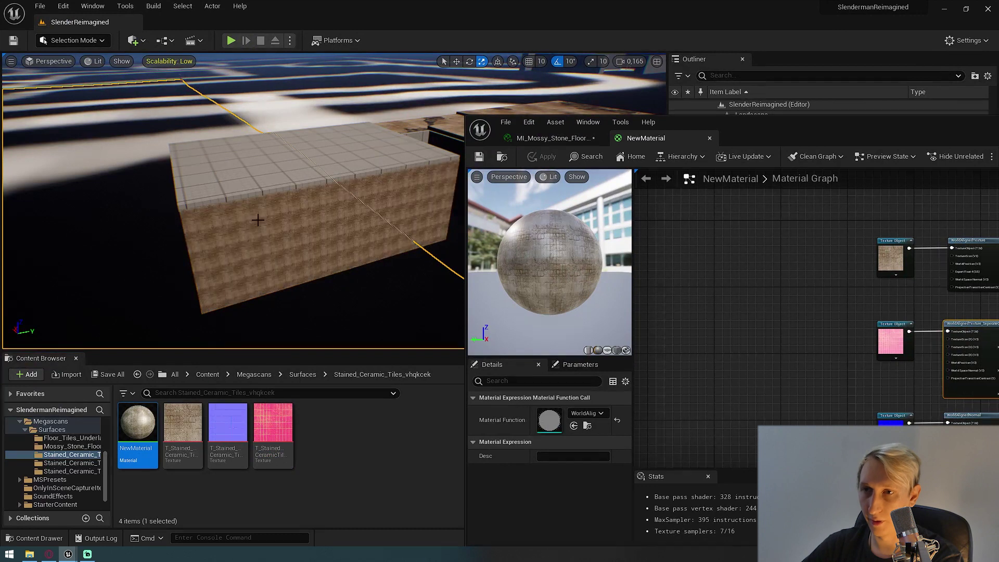
Step: Inspect the tiling of the material on the wall mesh in the level and return to the maximized material editor
{"action": "key", "text": "w"}
{"action": "key", "text": "s"}
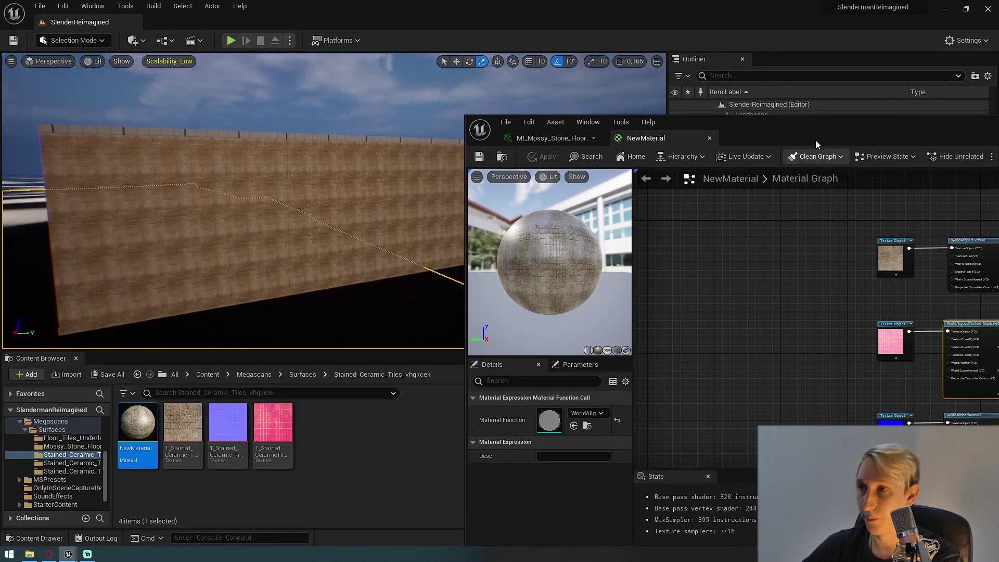
{"action": "double_click", "coordinate": [881, 117]}
{"action": "scroll", "coordinate": [485, 228], "scroll_direction": "up", "scroll_amount": 2}
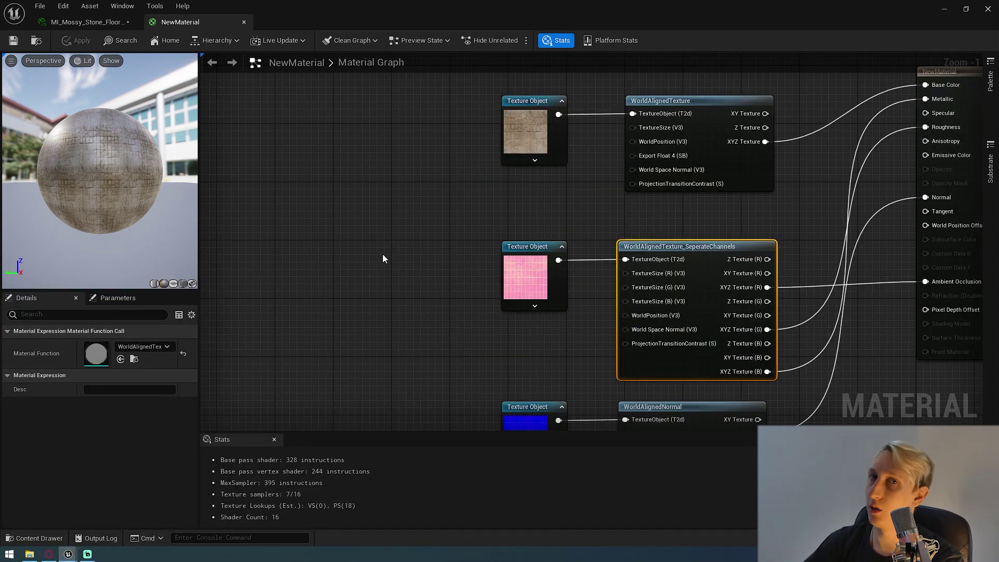
Step: Add a Constant node before the texture nodes and convert it into a scalar parameter named Tiling
{"action": "right_click_drag", "start_coordinate": [383, 254], "coordinate": [365, 258]}
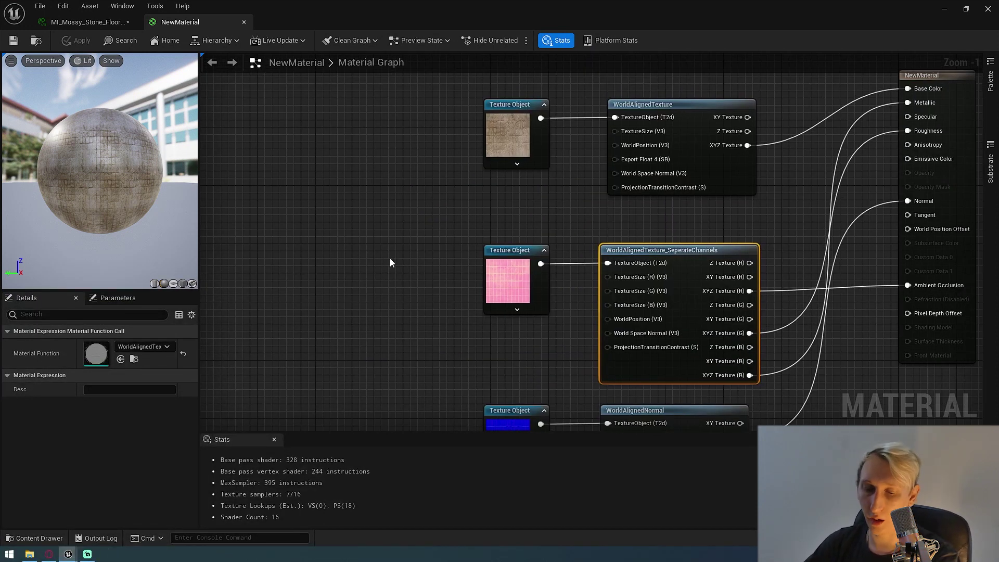
{"action": "right_click_drag", "start_coordinate": [390, 258], "coordinate": [346, 258]}
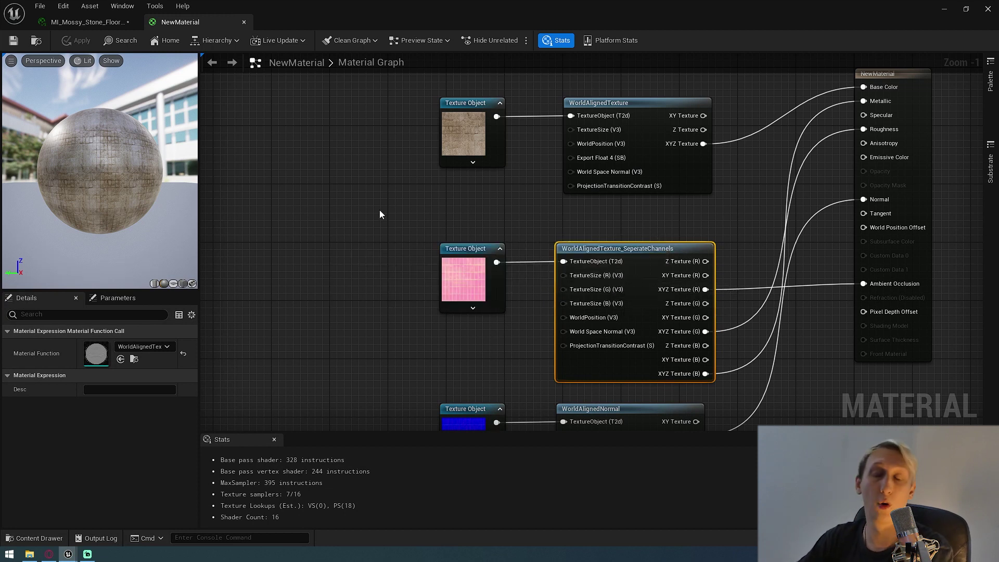
{"action": "right_click_drag", "start_coordinate": [379, 210], "coordinate": [431, 218]}
{"action": "scroll", "coordinate": [437, 218], "scroll_direction": "up", "scroll_amount": 1}
{"action": "right_click_drag", "start_coordinate": [494, 218], "coordinate": [446, 217]}
{"action": "left_click", "coordinate": [392, 215]}
{"action": "right_click_drag", "start_coordinate": [313, 193], "coordinate": [416, 217]}
{"action": "left_click", "coordinate": [412, 255]}
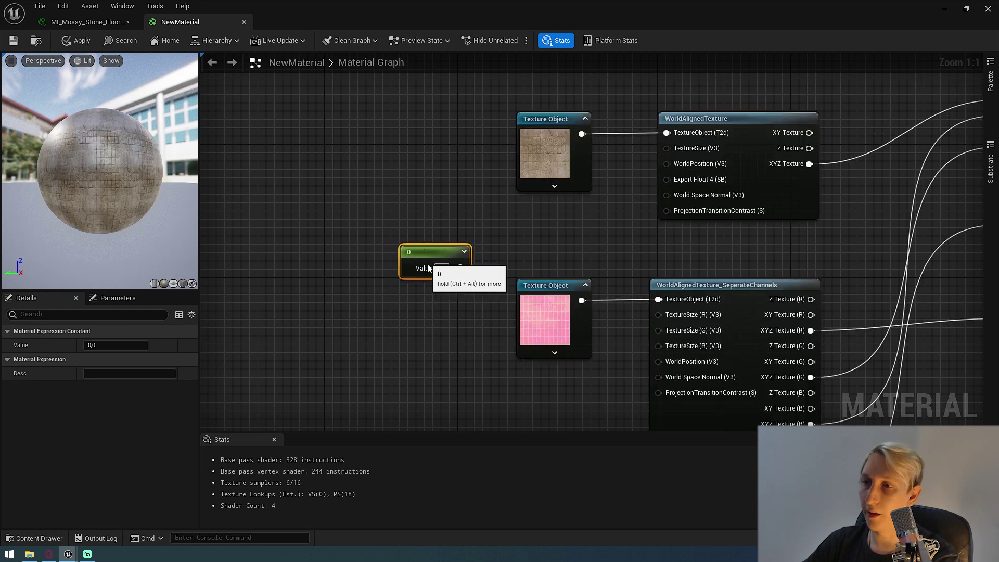
{"action": "right_click", "coordinate": [460, 261]}
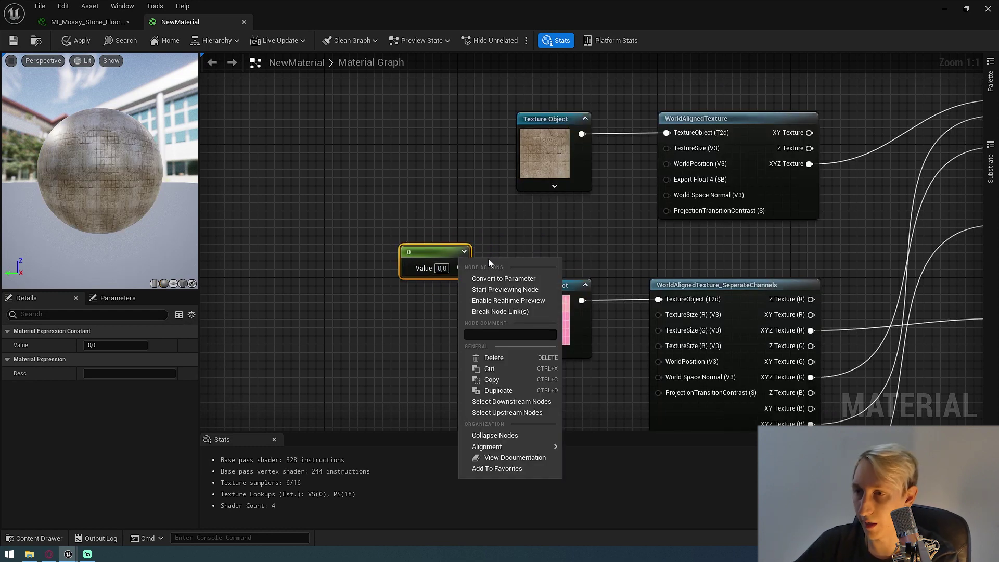
{"action": "left_click", "coordinate": [468, 279]}
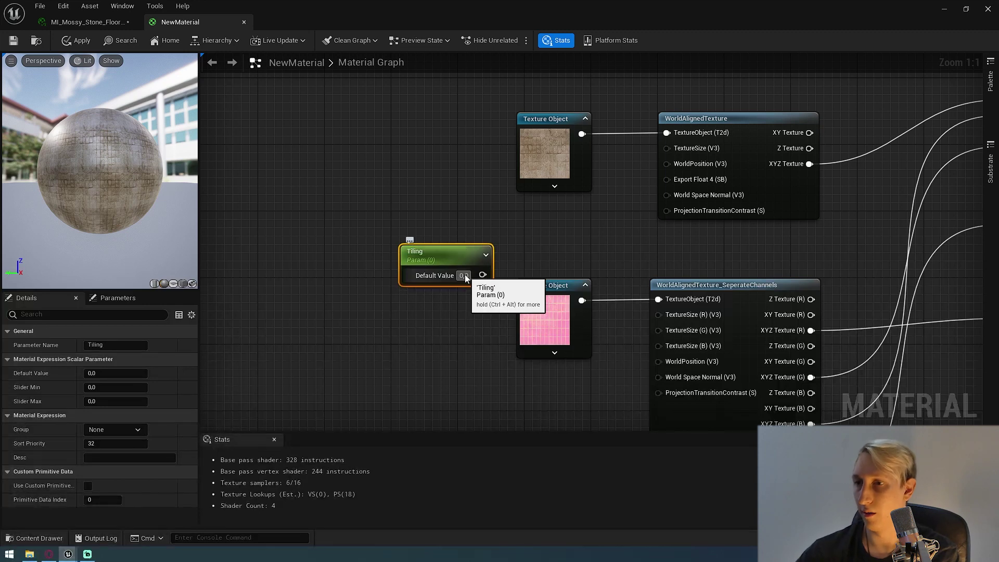
{"action": "left_click_drag", "start_coordinate": [450, 262], "coordinate": [406, 229]}
{"action": "key", "text": "ctrl+d"}
{"action": "key", "text": "ctrl+d"}
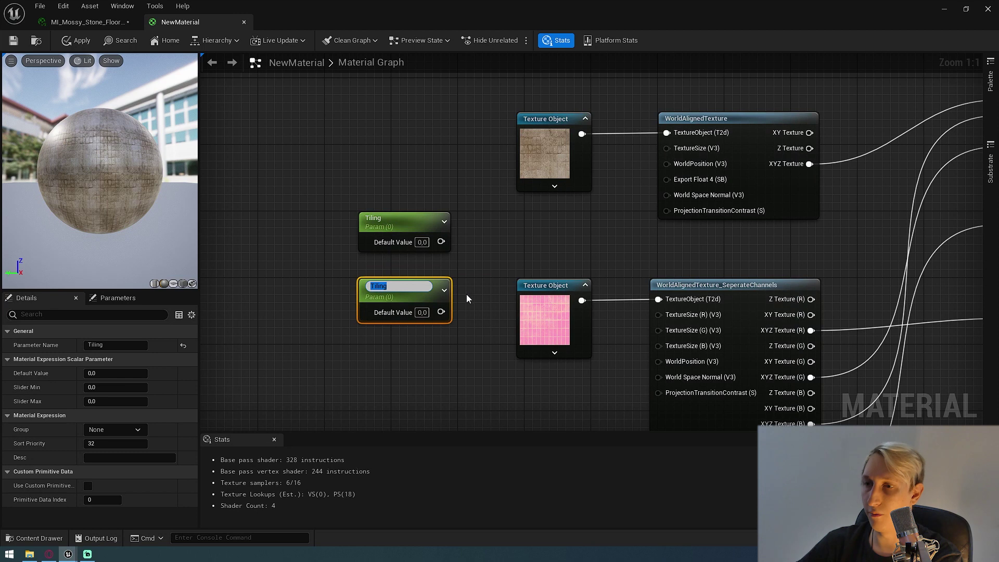
{"action": "left_click", "coordinate": [454, 299]}
{"action": "left_click_drag", "start_coordinate": [440, 309], "coordinate": [475, 262]}
{"action": "type", "text": "a"}
{"action": "left_click", "coordinate": [503, 236]}
{"action": "left_click_drag", "start_coordinate": [426, 348], "coordinate": [410, 297]}
{"action": "left_click", "coordinate": [410, 297]}
{"action": "key", "text": "Delete"}
Step: Connect the Tiling parameter to the TextureSize inputs of the WorldAlignedTexture, SeperateChannels (R, G and B) and WorldAlignedNormal nodes
{"action": "left_click_drag", "start_coordinate": [408, 228], "coordinate": [423, 243]}
{"action": "right_click_drag", "start_coordinate": [505, 235], "coordinate": [494, 244]}
{"action": "right_click_drag", "start_coordinate": [380, 186], "coordinate": [334, 198]}
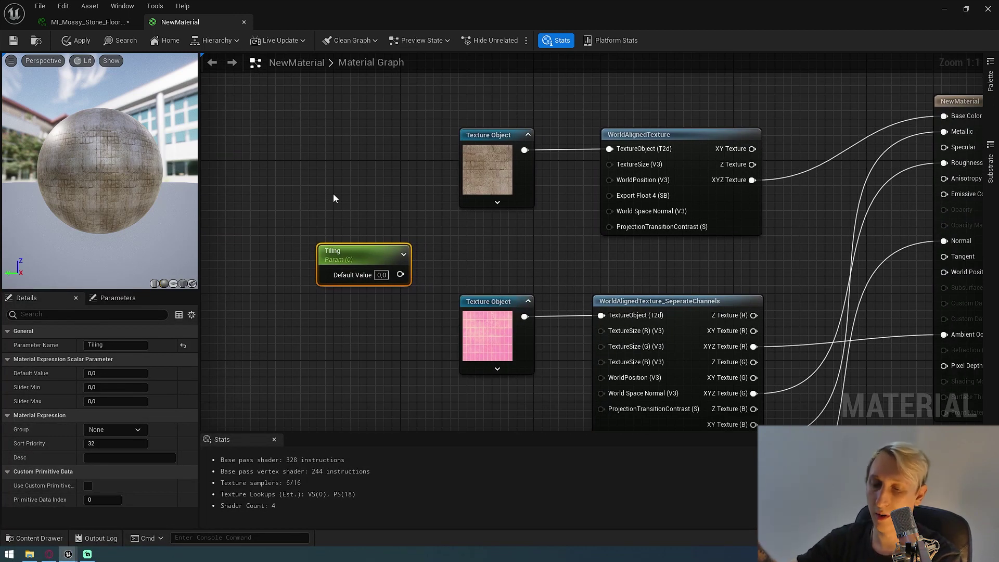
{"action": "right_click_drag", "start_coordinate": [333, 194], "coordinate": [302, 188]}
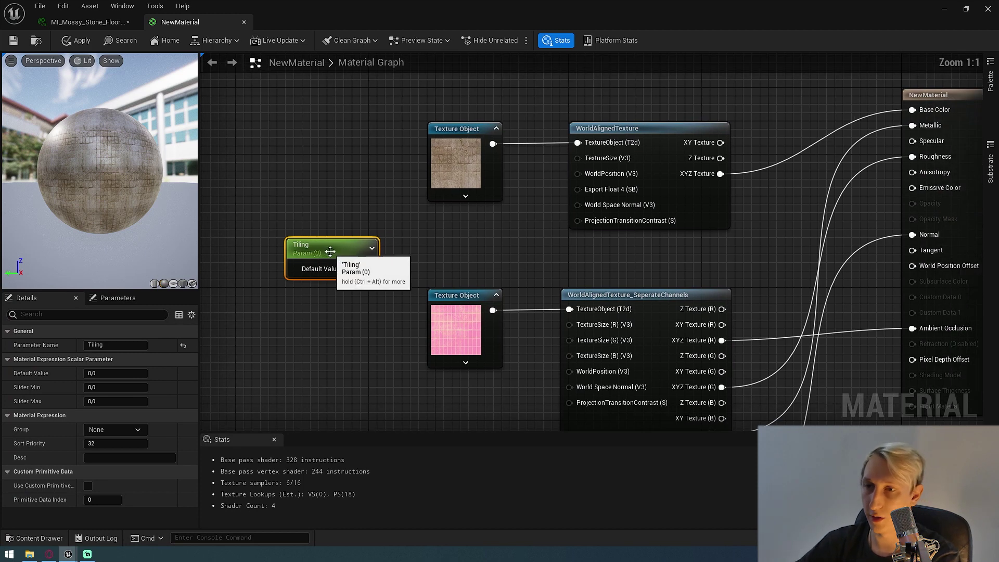
{"action": "right_click_drag", "start_coordinate": [433, 256], "coordinate": [386, 245]}
{"action": "right_click_drag", "start_coordinate": [575, 173], "coordinate": [601, 141]}
{"action": "left_click_drag", "start_coordinate": [376, 244], "coordinate": [613, 127]}
{"action": "right_click_drag", "start_coordinate": [374, 252], "coordinate": [288, 202]}
{"action": "left_click_drag", "start_coordinate": [290, 195], "coordinate": [502, 276]}
{"action": "right_click_drag", "start_coordinate": [450, 324], "coordinate": [477, 268]}
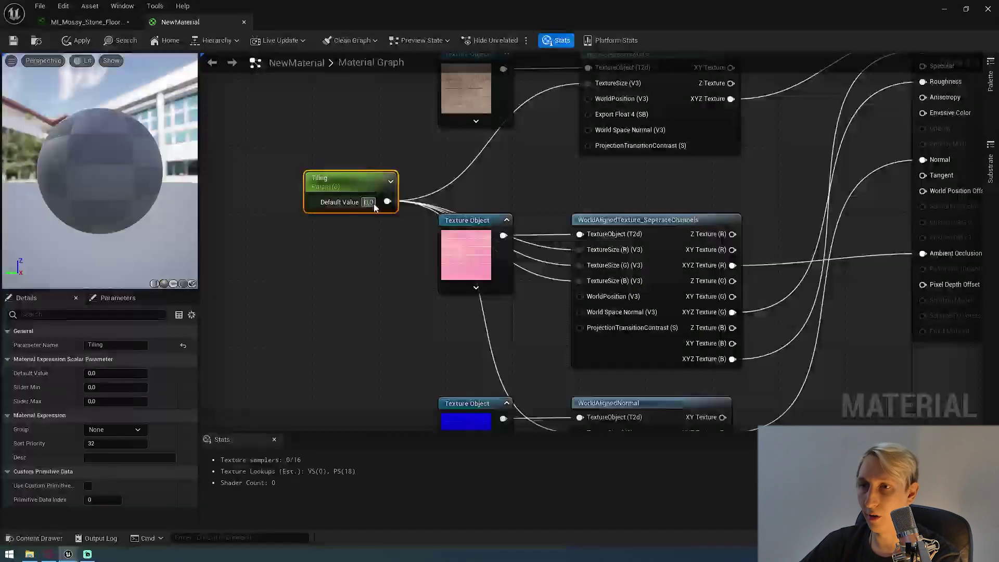
{"action": "left_click", "coordinate": [346, 274]}
{"action": "right_click_drag", "start_coordinate": [347, 273], "coordinate": [424, 276]}
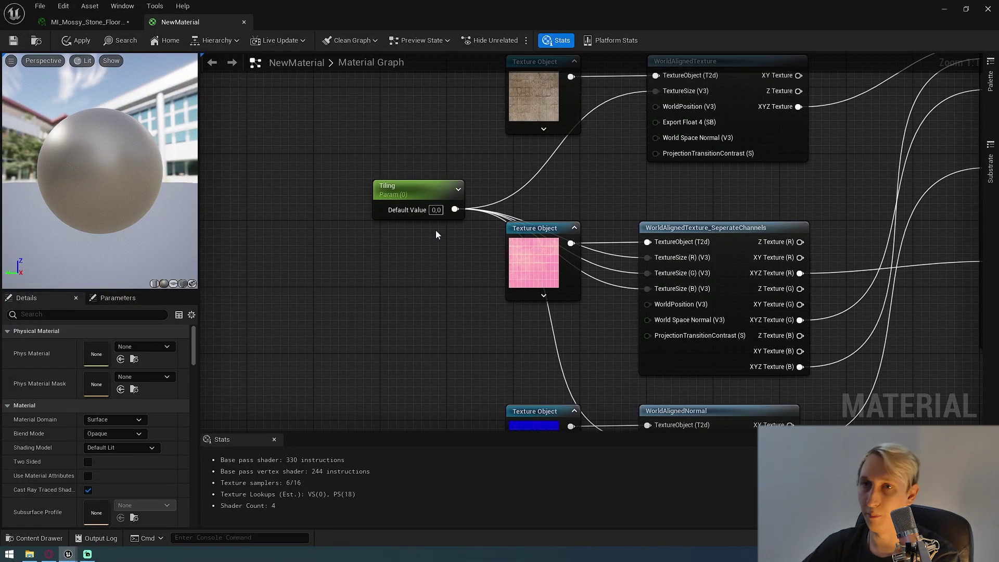
Step: Uncover the level behind the material editor, calculate 64 × 4 in the Calculator and close it
{"action": "left_click_drag", "start_coordinate": [487, 7], "coordinate": [772, 110]}
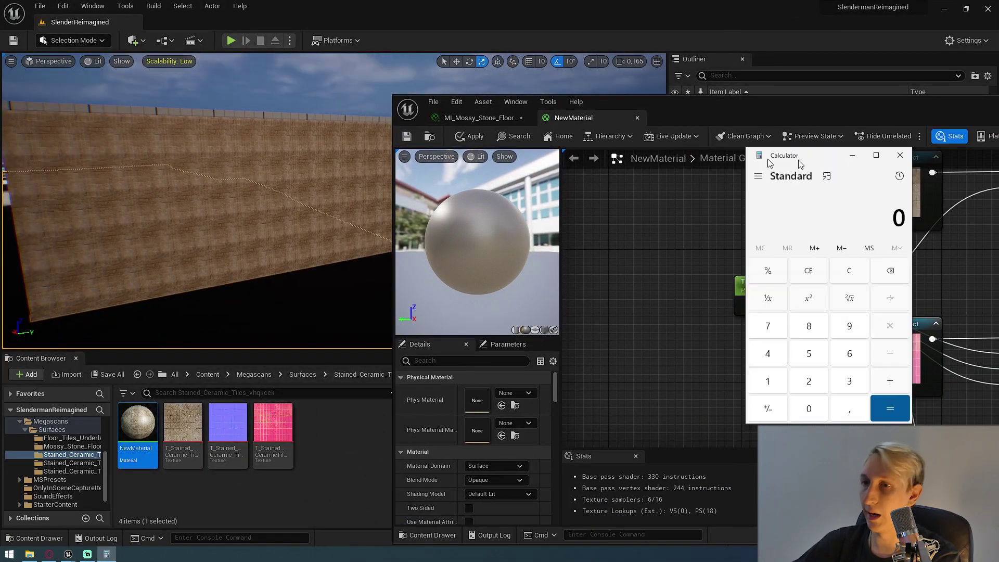
{"action": "left_click_drag", "start_coordinate": [767, 158], "coordinate": [347, 123]}
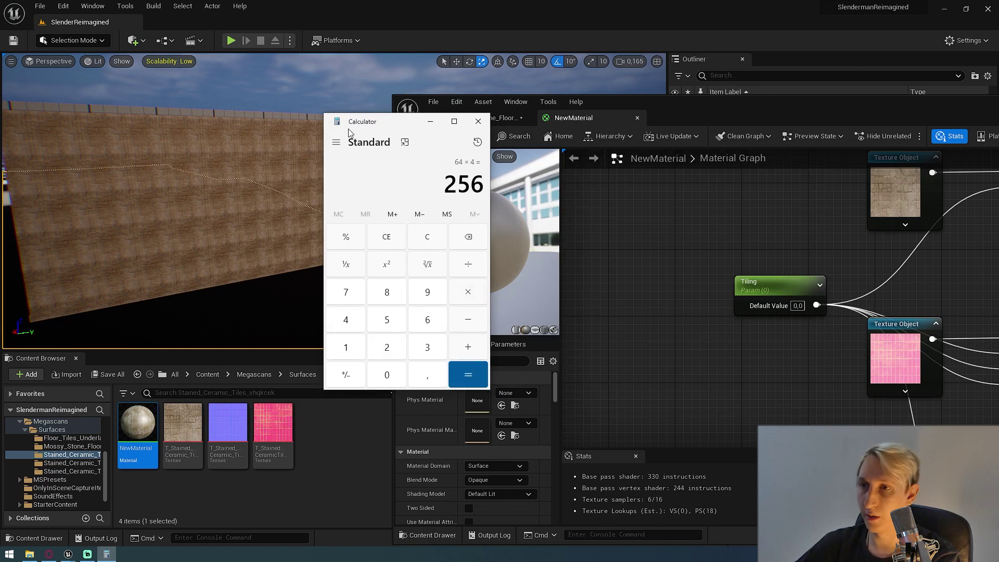
{"action": "left_click", "coordinate": [478, 121]}
Step: Set the Tiling parameter's default value to 256, then apply and save the material
{"action": "right_click_drag", "start_coordinate": [814, 289], "coordinate": [666, 267]}
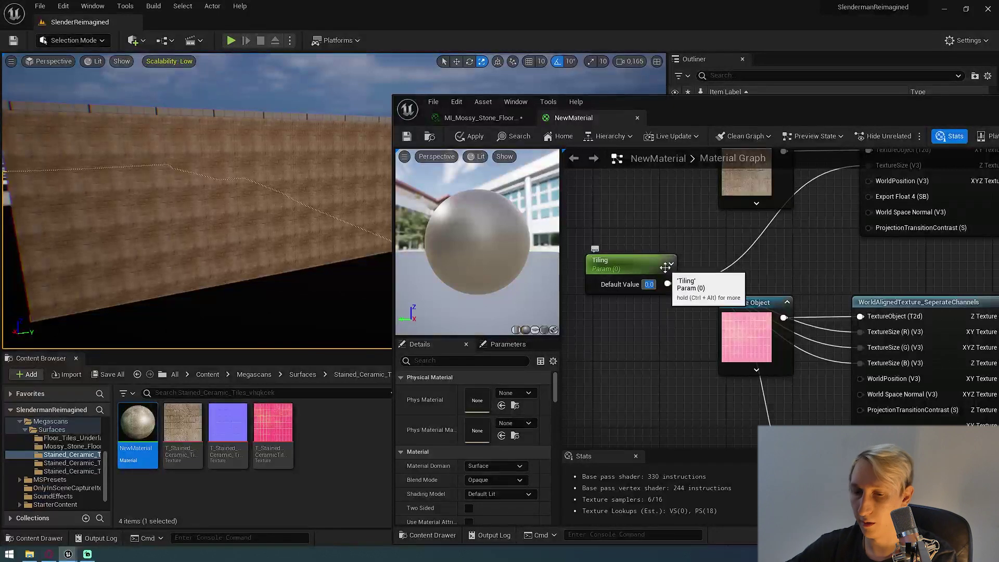
{"action": "type", "text": "56"}
{"action": "key", "text": "Return"}
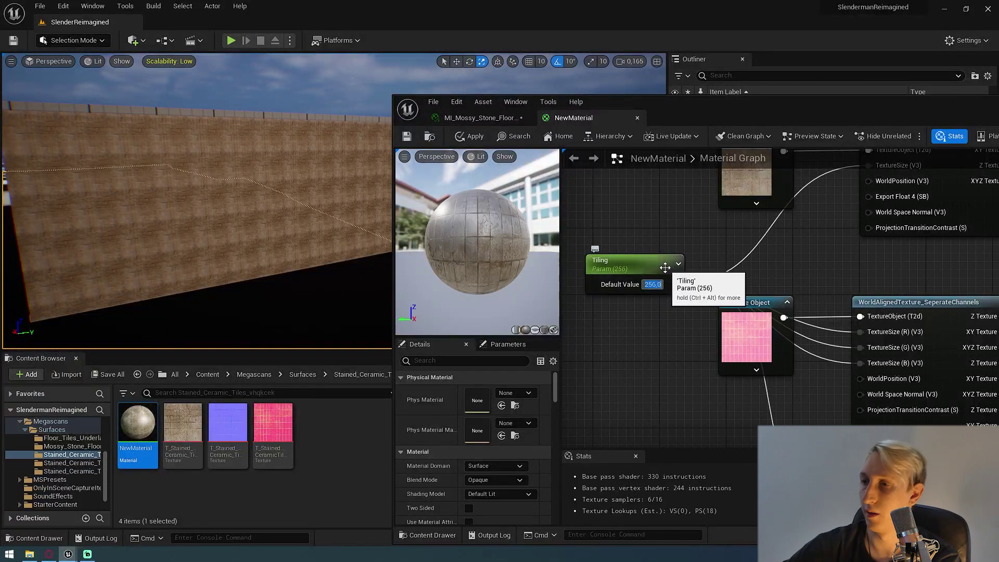
{"action": "left_click", "coordinate": [463, 140]}
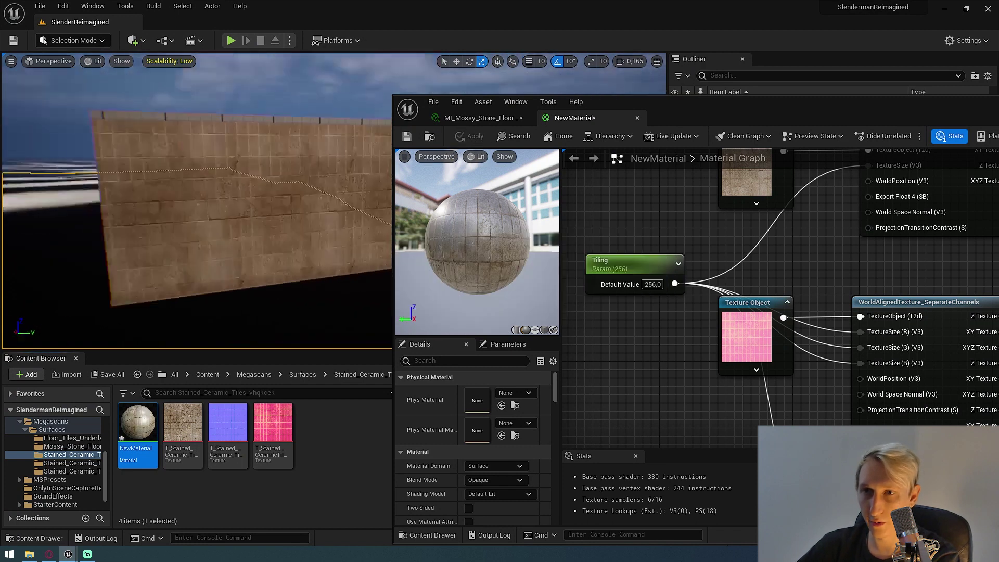
{"action": "right_click_drag", "start_coordinate": [319, 189], "coordinate": [343, 172]}
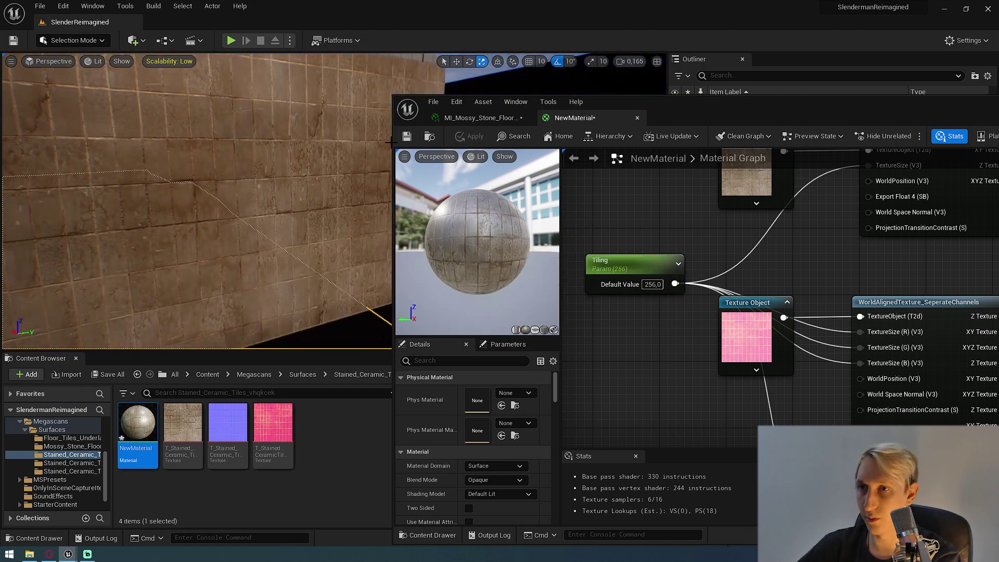
{"action": "left_click", "coordinate": [406, 136]}
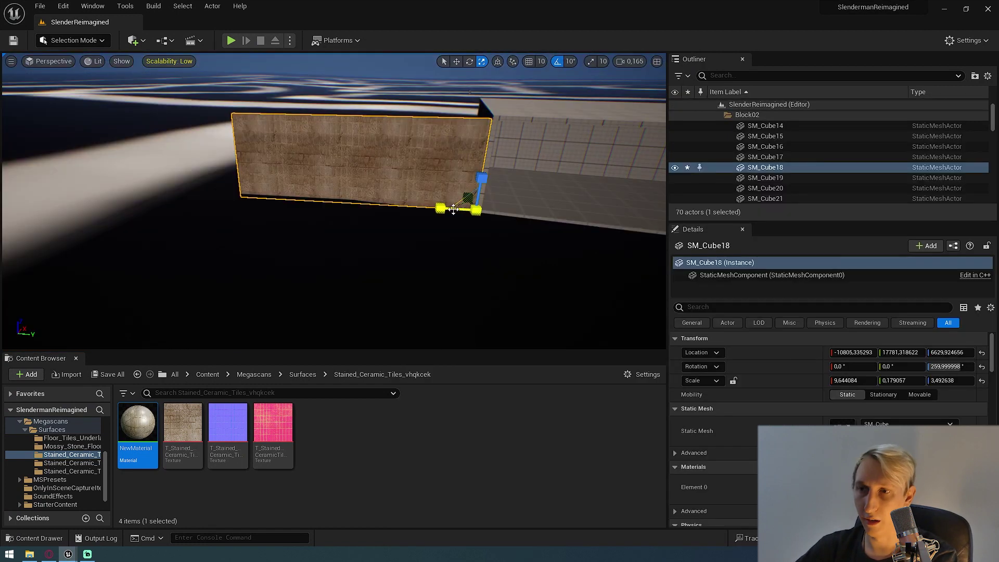
Step: Try scaling the tiled wall mesh along its length and undo the scaling
{"action": "left_click_drag", "start_coordinate": [440, 208], "coordinate": [401, 208]}
{"action": "right_click_drag", "start_coordinate": [494, 204], "coordinate": [526, 202]}
{"action": "key", "text": "s"}
{"action": "key", "text": "ctrl+z"}
{"action": "key", "text": "ctrl+z"}
Step: Apply the BathroomWalls material from the Surfaces folder to the tiled wall block in the level
{"action": "left_click", "coordinate": [444, 201]}
{"action": "right_click_drag", "start_coordinate": [444, 202], "coordinate": [437, 234]}
{"action": "right_click_drag", "start_coordinate": [631, 259], "coordinate": [541, 239]}
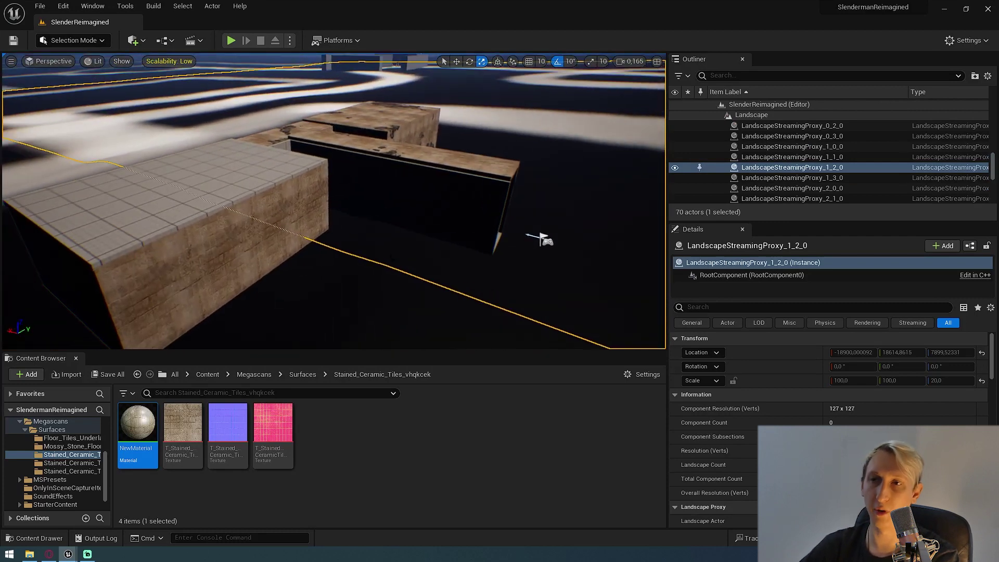
{"action": "left_click", "coordinate": [390, 259]}
{"action": "right_click_drag", "start_coordinate": [390, 258], "coordinate": [364, 259]}
{"action": "left_click", "coordinate": [390, 258]}
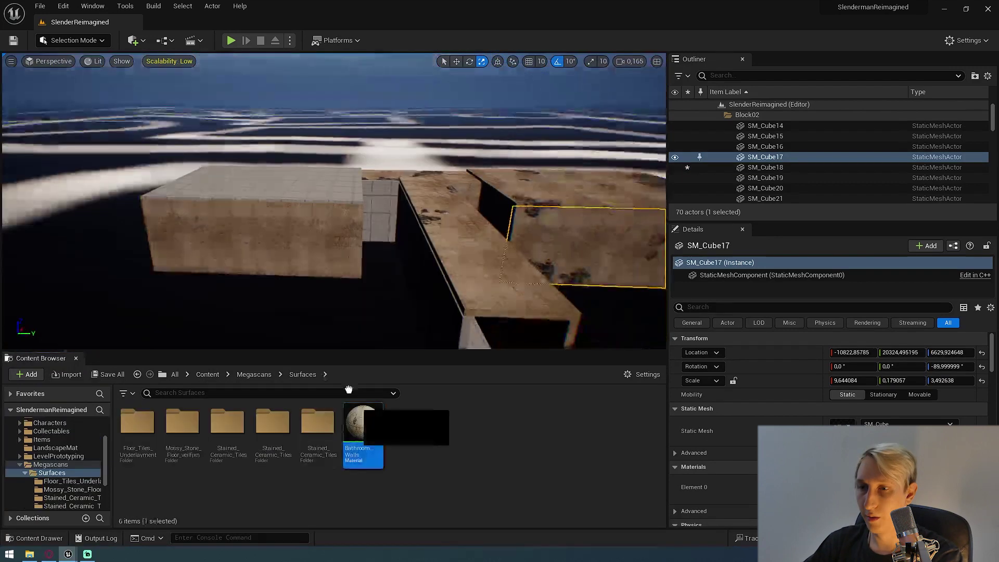
{"action": "left_click_drag", "start_coordinate": [363, 423], "coordinate": [277, 243]}
{"action": "key", "text": "w"}
{"action": "right_click_drag", "start_coordinate": [277, 243], "coordinate": [261, 267]}
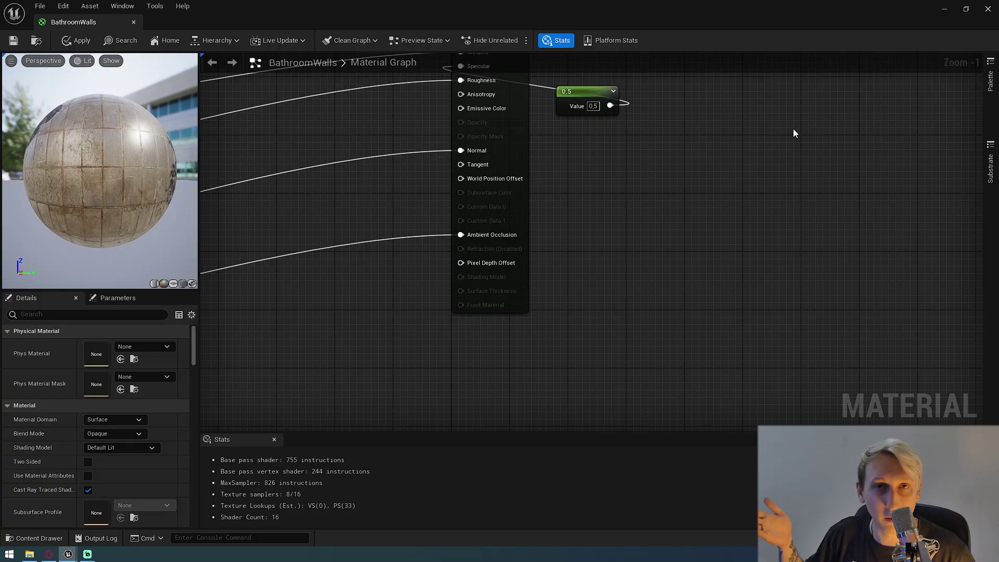
Step: Add two vector parameters, one above the other, in an empty area of the BathroomWalls material graph
{"action": "scroll", "coordinate": [728, 139], "scroll_direction": "down", "scroll_amount": 6}
{"action": "scroll", "coordinate": [569, 271], "scroll_direction": "up", "scroll_amount": 6}
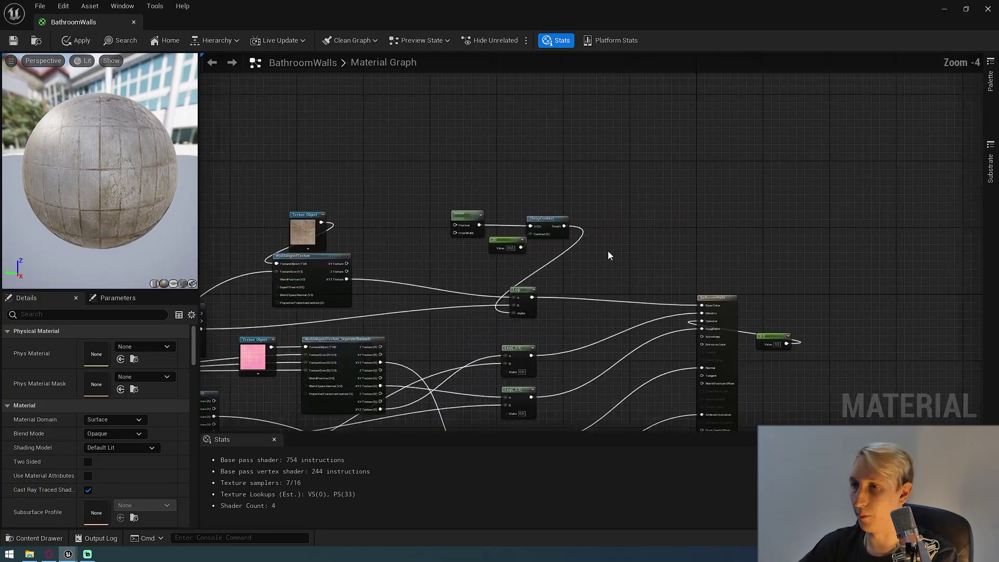
{"action": "left_click", "coordinate": [556, 229]}
{"action": "type", "text": "v"}
{"action": "left_click", "coordinate": [565, 347]}
{"action": "left_click_drag", "start_coordinate": [576, 264], "coordinate": [544, 167]}
{"action": "key", "text": "v"}
{"action": "left_click", "coordinate": [542, 289]}
{"action": "left_click_drag", "start_coordinate": [582, 346], "coordinate": [566, 312]}
Step: Set the lower vector parameter's default colour to white
{"action": "double_click", "coordinate": [566, 312]}
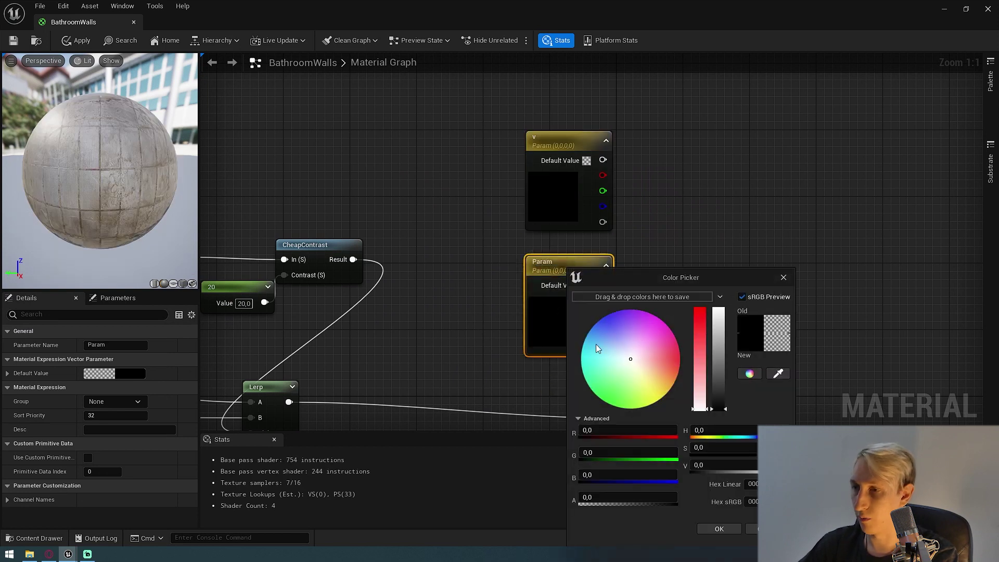
{"action": "left_click_drag", "start_coordinate": [718, 363], "coordinate": [757, 219]}
{"action": "left_click", "coordinate": [756, 219]}
{"action": "right_click_drag", "start_coordinate": [732, 217], "coordinate": [572, 192]}
{"action": "right_click_drag", "start_coordinate": [345, 286], "coordinate": [565, 245]}
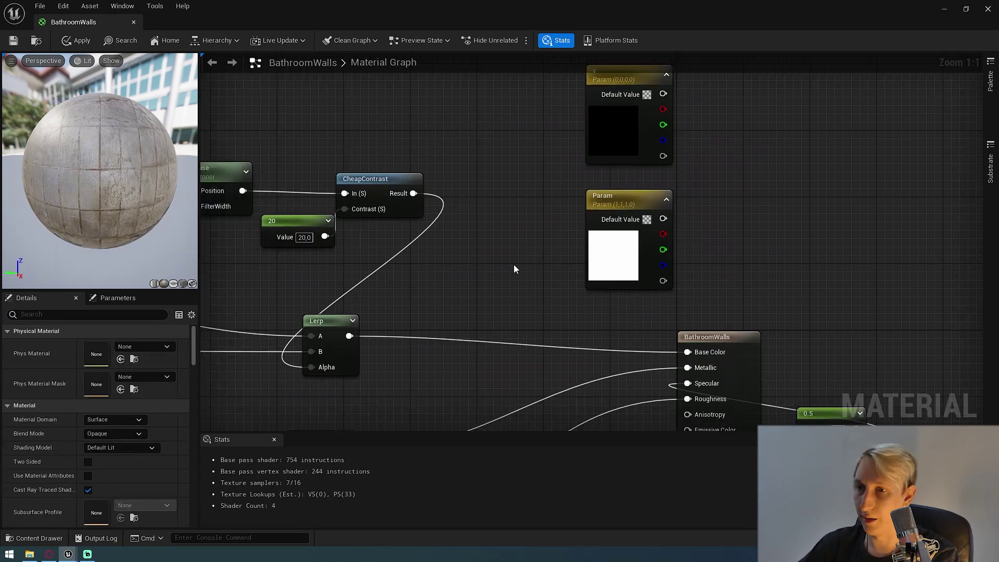
Step: Duplicate the Lerp node beside the vector parameters and connect the black parameter to A and the white one to B
{"action": "left_click", "coordinate": [338, 328]}
{"action": "key", "text": "ctrl+c"}
{"action": "key", "text": "ctrl+v"}
{"action": "right_click_drag", "start_coordinate": [731, 178], "coordinate": [696, 213]}
{"action": "left_click_drag", "start_coordinate": [773, 238], "coordinate": [753, 212]}
{"action": "mouse_move", "coordinate": [586, 243]}
{"action": "right_mouse_down"}
{"action": "mouse_move", "coordinate": [684, 230]}
{"action": "mouse_move", "coordinate": [584, 237]}
{"action": "right_mouse_up"}
{"action": "mouse_move", "coordinate": [723, 240]}
{"action": "left_mouse_down"}
{"action": "mouse_move", "coordinate": [607, 245]}
{"action": "mouse_move", "coordinate": [725, 242]}
{"action": "left_mouse_up"}
{"action": "left_click_drag", "start_coordinate": [626, 120], "coordinate": [731, 151]}
{"action": "right_click_drag", "start_coordinate": [715, 239], "coordinate": [742, 226]}
{"action": "left_click_drag", "start_coordinate": [725, 200], "coordinate": [698, 291]}
{"action": "right_click_drag", "start_coordinate": [697, 290], "coordinate": [822, 273]}
Step: Examine the Noise, constant and CheapContrast nodes that drive the base colour Lerp's Alpha
{"action": "left_click_drag", "start_coordinate": [575, 269], "coordinate": [318, 164]}
{"action": "left_click_drag", "start_coordinate": [505, 381], "coordinate": [299, 119]}
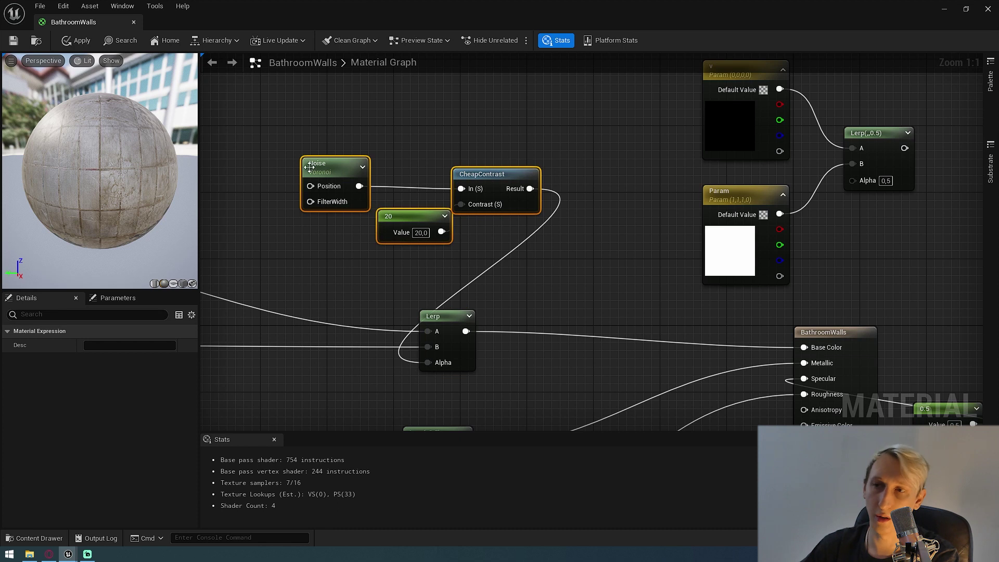
{"action": "right_click_drag", "start_coordinate": [490, 260], "coordinate": [415, 258]}
{"action": "right_click_drag", "start_coordinate": [532, 256], "coordinate": [429, 245]}
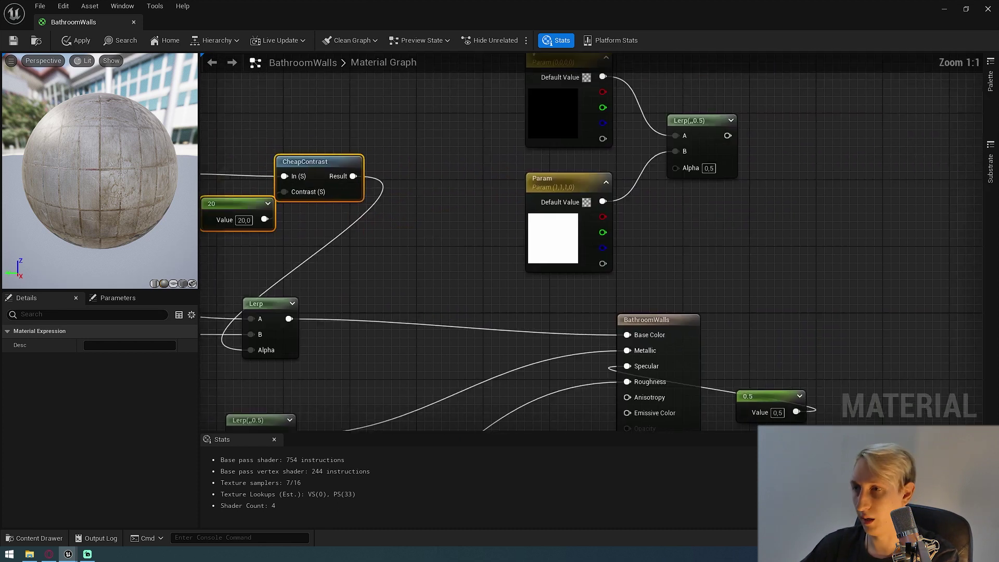
{"action": "scroll", "coordinate": [759, 176], "scroll_direction": "down", "scroll_amount": 2}
{"action": "scroll", "coordinate": [641, 204], "scroll_direction": "down", "scroll_amount": 1}
{"action": "scroll", "coordinate": [345, 225], "scroll_direction": "up", "scroll_amount": 3}
{"action": "right_click_drag", "start_coordinate": [591, 229], "coordinate": [628, 238]}
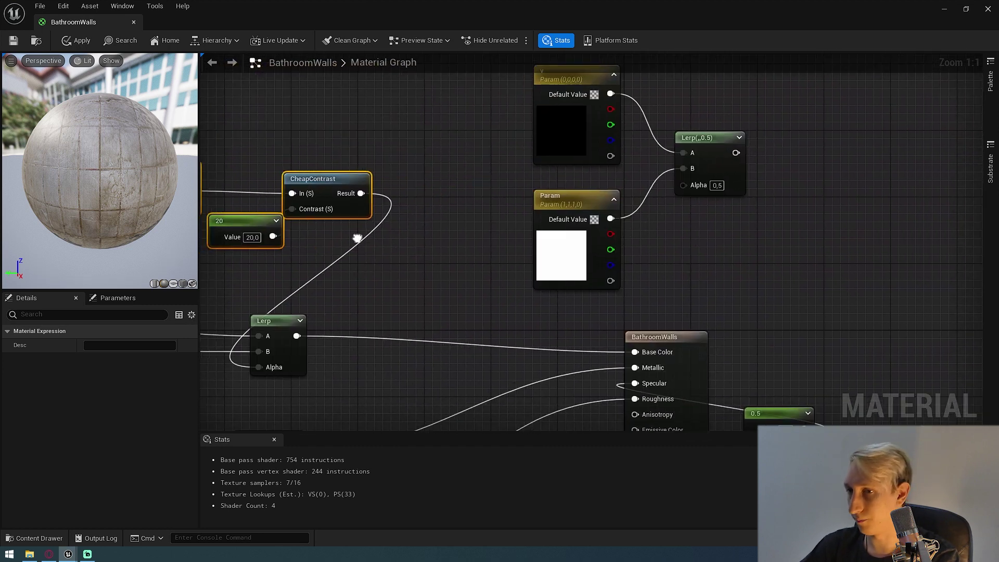
{"action": "right_click_drag", "start_coordinate": [422, 271], "coordinate": [644, 242]}
{"action": "left_click_drag", "start_coordinate": [645, 240], "coordinate": [533, 203]}
{"action": "right_click_drag", "start_coordinate": [552, 184], "coordinate": [317, 161]}
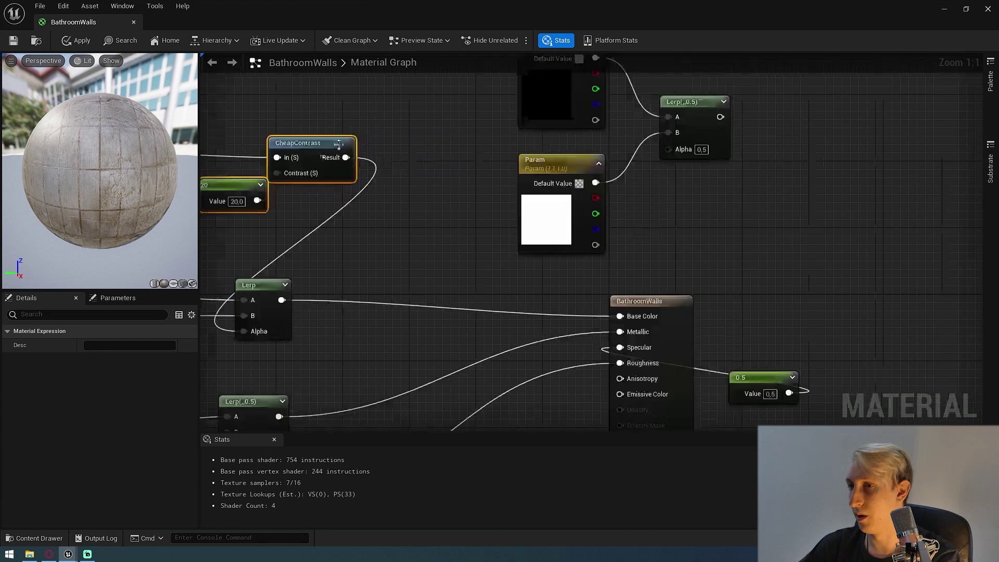
Step: Delete the two vector parameters and the duplicated Lerp node
{"action": "left_click", "coordinate": [601, 151]}
{"action": "right_click_drag", "start_coordinate": [838, 174], "coordinate": [782, 232]}
{"action": "left_click_drag", "start_coordinate": [739, 315], "coordinate": [399, 95]}
{"action": "key", "text": "Delete"}
{"action": "scroll", "coordinate": [760, 214], "scroll_direction": "down", "scroll_amount": 3}
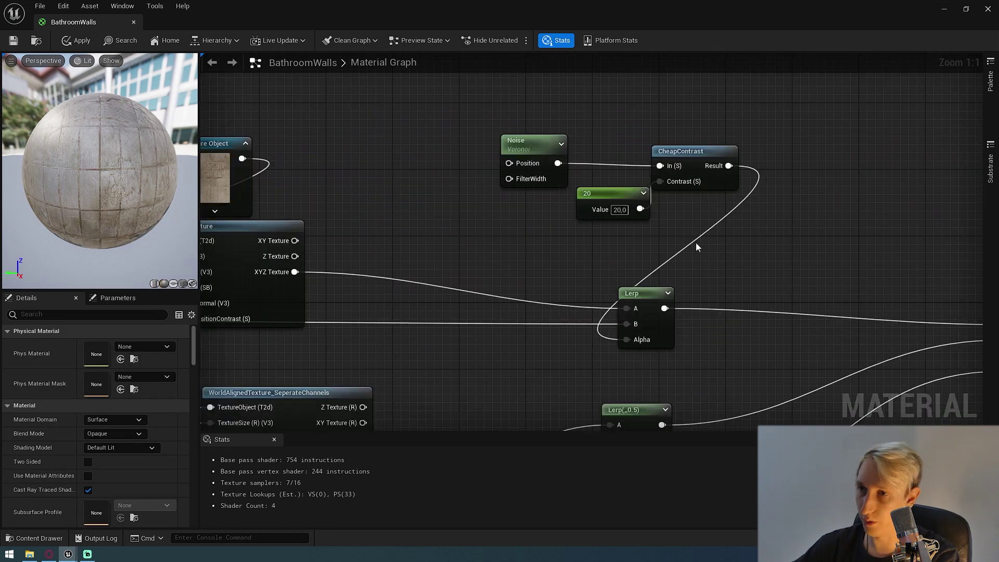
Step: Examine the floor tile Texture Object and the WorldAlignedTexture nodes feeding the base colour Lerp
{"action": "right_click_drag", "start_coordinate": [683, 239], "coordinate": [577, 257]}
{"action": "left_click", "coordinate": [687, 166]}
{"action": "right_click_drag", "start_coordinate": [558, 217], "coordinate": [580, 395]}
{"action": "left_click_drag", "start_coordinate": [349, 278], "coordinate": [428, 161]}
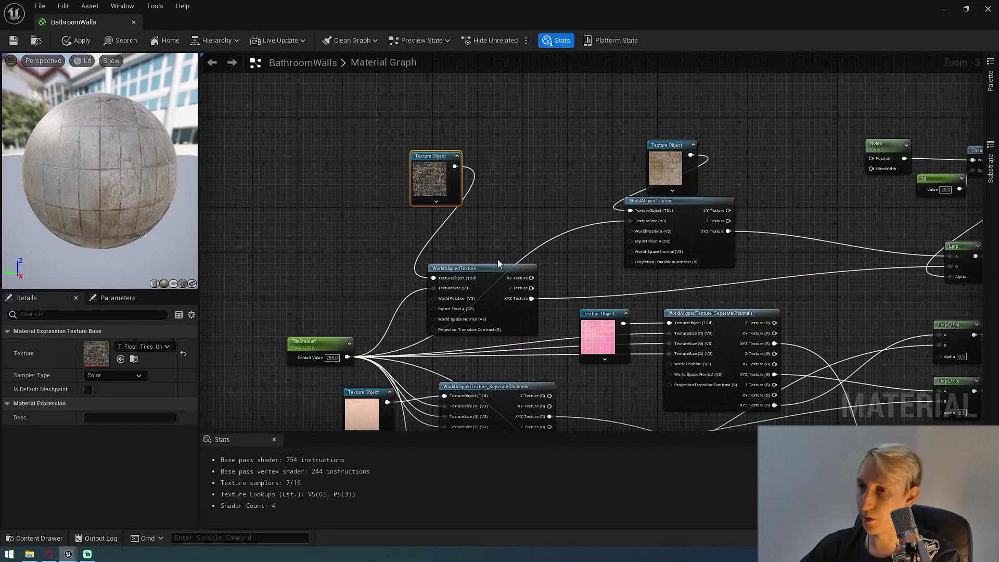
{"action": "scroll", "coordinate": [483, 210], "scroll_direction": "up", "scroll_amount": 3}
{"action": "right_click_drag", "start_coordinate": [632, 256], "coordinate": [381, 218]}
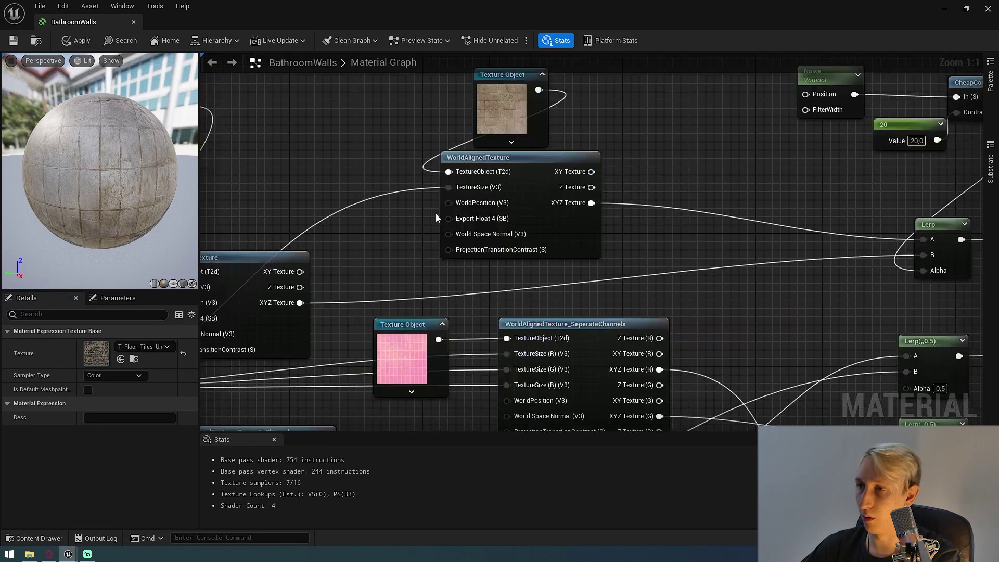
Step: Examine how the TileAmount parameter and both tile textures lead into the base colour Lerp
{"action": "right_click_drag", "start_coordinate": [600, 146], "coordinate": [688, 203]}
{"action": "left_click", "coordinate": [600, 165]}
{"action": "right_click_drag", "start_coordinate": [379, 264], "coordinate": [489, 221]}
{"action": "left_click", "coordinate": [437, 276]}
{"action": "right_click_drag", "start_coordinate": [528, 150], "coordinate": [397, 206]}
{"action": "left_click_drag", "start_coordinate": [485, 197], "coordinate": [541, 260]}
{"action": "right_click_drag", "start_coordinate": [203, 360], "coordinate": [628, 215]}
{"action": "left_click", "coordinate": [492, 299]}
{"action": "right_click_drag", "start_coordinate": [529, 200], "coordinate": [302, 252]}
{"action": "right_click_drag", "start_coordinate": [702, 203], "coordinate": [445, 248]}
{"action": "scroll", "coordinate": [445, 248], "scroll_direction": "down", "scroll_amount": 1}
{"action": "right_click_drag", "start_coordinate": [744, 243], "coordinate": [598, 255]}
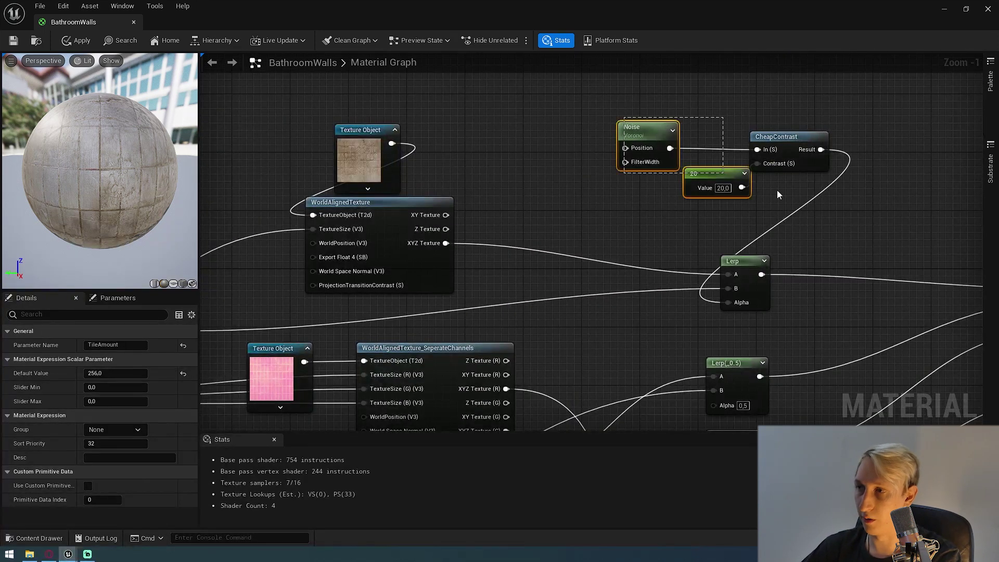
Step: Connect the CheapContrast result to the Alpha inputs of the Lerp nodes feeding Metallic and Roughness
{"action": "left_click_drag", "start_coordinate": [724, 175], "coordinate": [759, 190]}
{"action": "right_click_drag", "start_coordinate": [667, 272], "coordinate": [612, 197]}
{"action": "scroll", "coordinate": [610, 196], "scroll_direction": "down", "scroll_amount": 3}
{"action": "scroll", "coordinate": [656, 155], "scroll_direction": "up", "scroll_amount": 2}
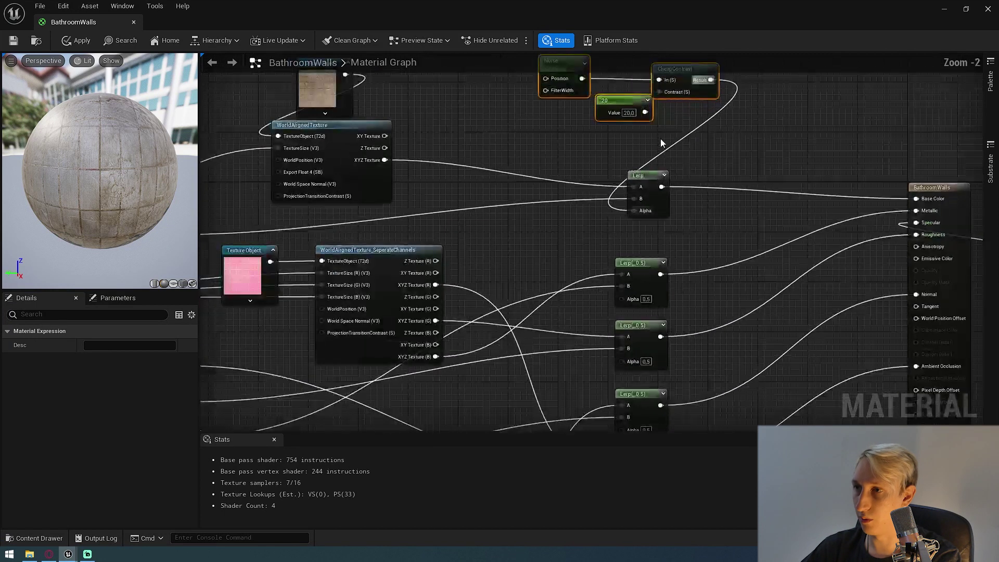
{"action": "left_click_drag", "start_coordinate": [710, 80], "coordinate": [633, 296]}
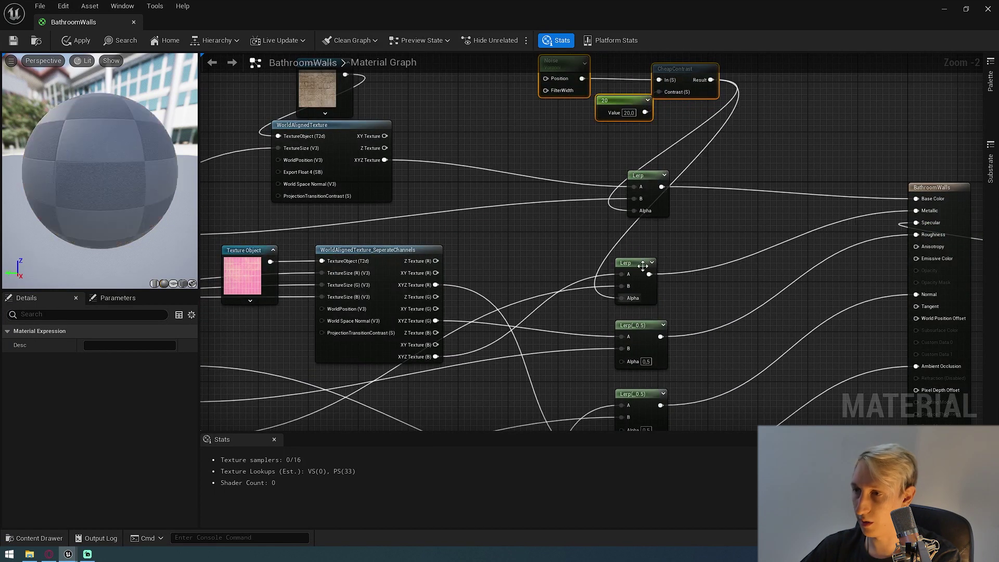
{"action": "left_click_drag", "start_coordinate": [711, 80], "coordinate": [691, 259]}
{"action": "left_click_drag", "start_coordinate": [626, 367], "coordinate": [622, 361]}
Step: Connect the CheapContrast result to the Alpha inputs of the Lerp nodes feeding Normal and Ambient Occlusion
{"action": "scroll", "coordinate": [721, 123], "scroll_direction": "down", "scroll_amount": 6}
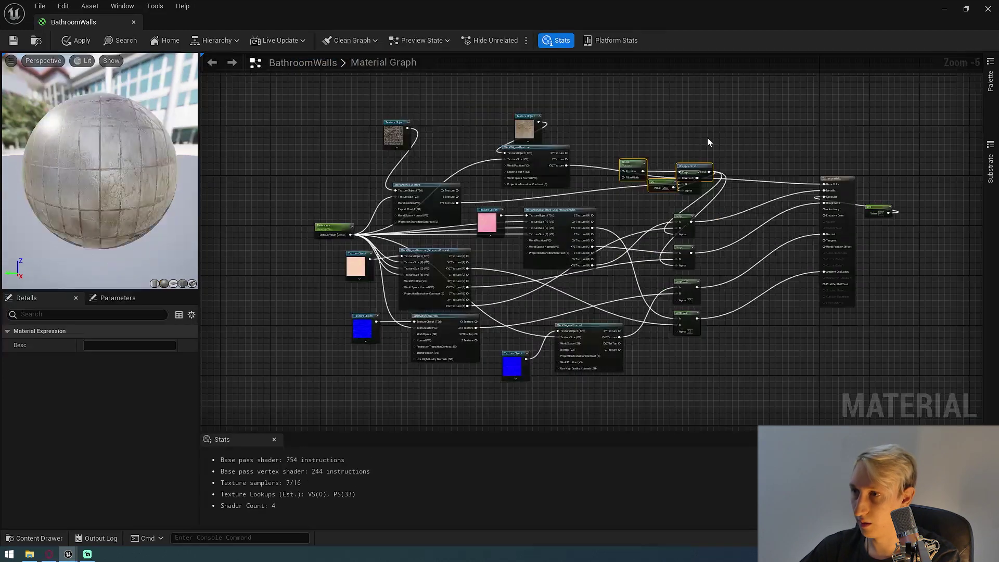
{"action": "scroll", "coordinate": [699, 141], "scroll_direction": "up", "scroll_amount": 3}
{"action": "left_click_drag", "start_coordinate": [703, 141], "coordinate": [654, 341]}
{"action": "scroll", "coordinate": [718, 165], "scroll_direction": "down", "scroll_amount": 2}
{"action": "scroll", "coordinate": [707, 140], "scroll_direction": "up", "scroll_amount": 2}
{"action": "right_click_drag", "start_coordinate": [604, 118], "coordinate": [527, 187]}
{"action": "scroll", "coordinate": [527, 187], "scroll_direction": "down", "scroll_amount": 1}
{"action": "left_click_drag", "start_coordinate": [473, 122], "coordinate": [675, 223]}
{"action": "right_click_drag", "start_coordinate": [492, 301], "coordinate": [617, 133]}
{"action": "scroll", "coordinate": [610, 243], "scroll_direction": "down", "scroll_amount": 3}
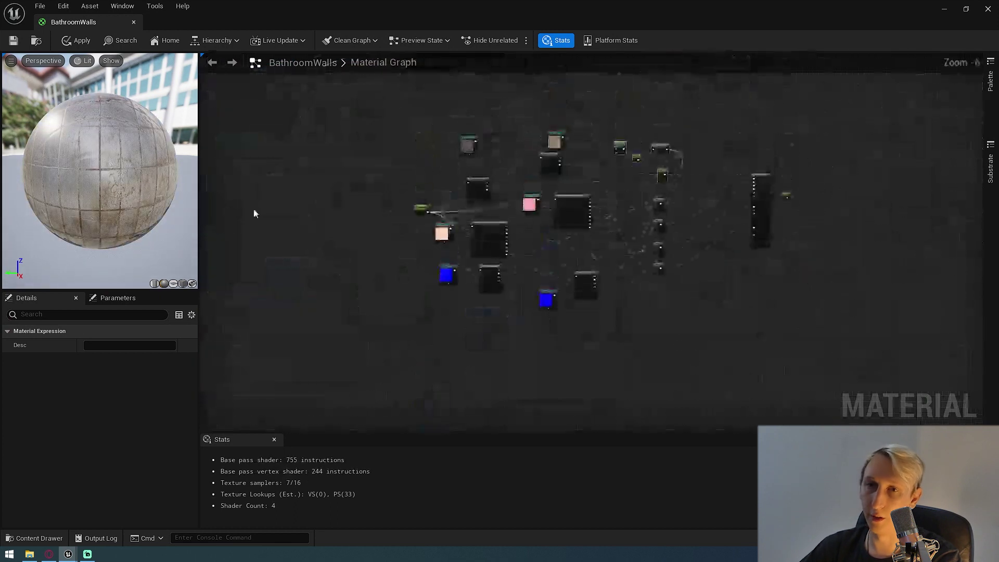
Step: Examine the blended tile material on the preview sphere from different angles and distances
{"action": "scroll", "coordinate": [121, 161], "scroll_direction": "up", "scroll_amount": 4}
{"action": "scroll", "coordinate": [122, 164], "scroll_direction": "down", "scroll_amount": 3}
{"action": "left_click_drag", "start_coordinate": [122, 165], "coordinate": [71, 200]}
{"action": "scroll", "coordinate": [70, 197], "scroll_direction": "up", "scroll_amount": 3}
{"action": "scroll", "coordinate": [59, 207], "scroll_direction": "down", "scroll_amount": 3}
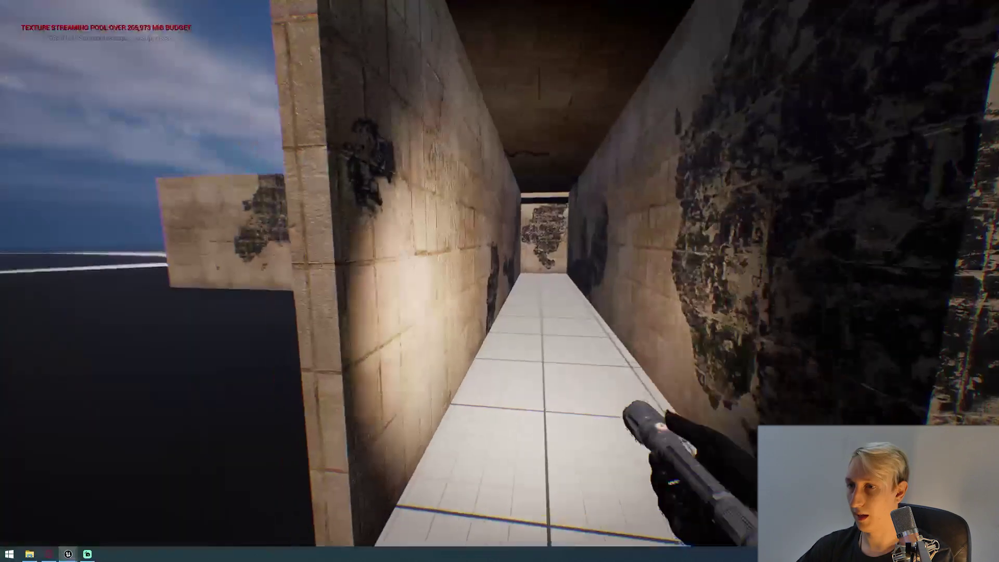
Step: Walk in and out of the corridor in play mode to inspect the blended tile walls under the flashlight
{"action": "key", "text": "w"}
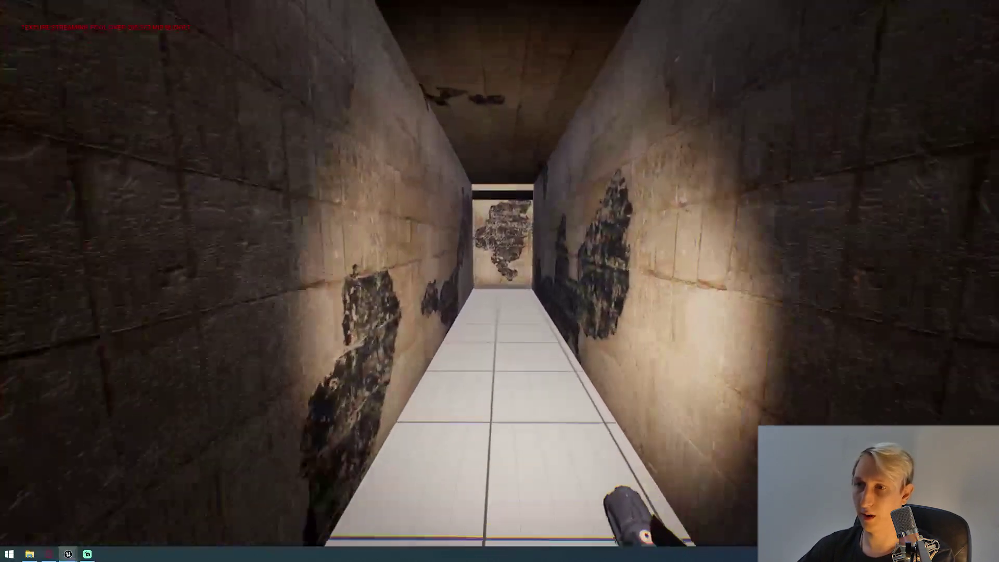
{"action": "key", "text": "s"}
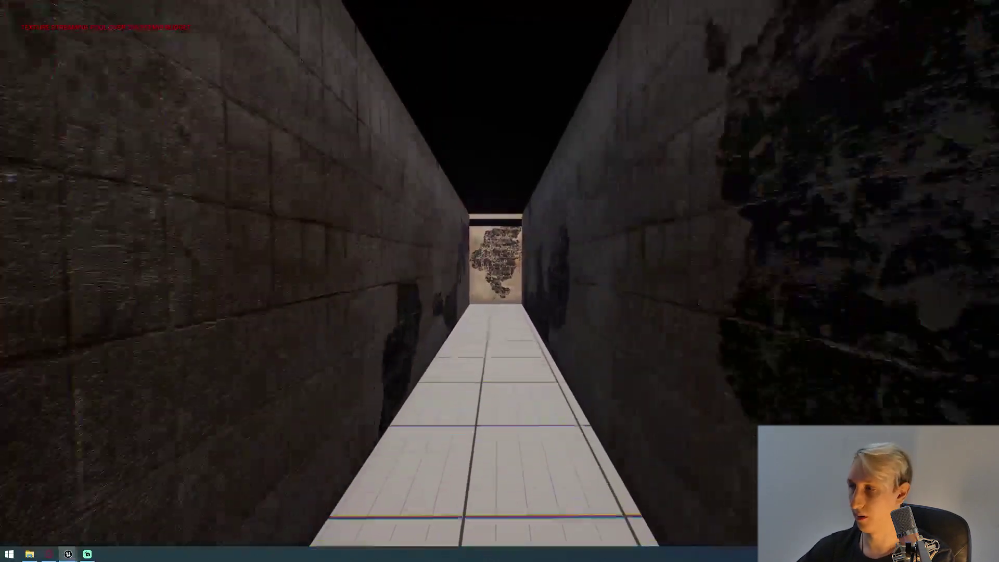
{"action": "key", "text": "s"}
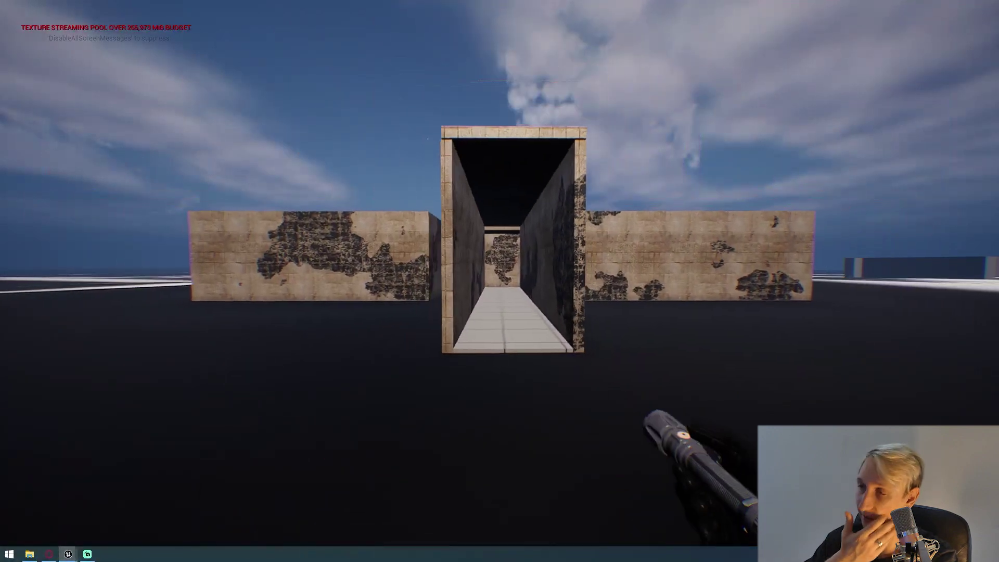
{"action": "key", "text": "w"}
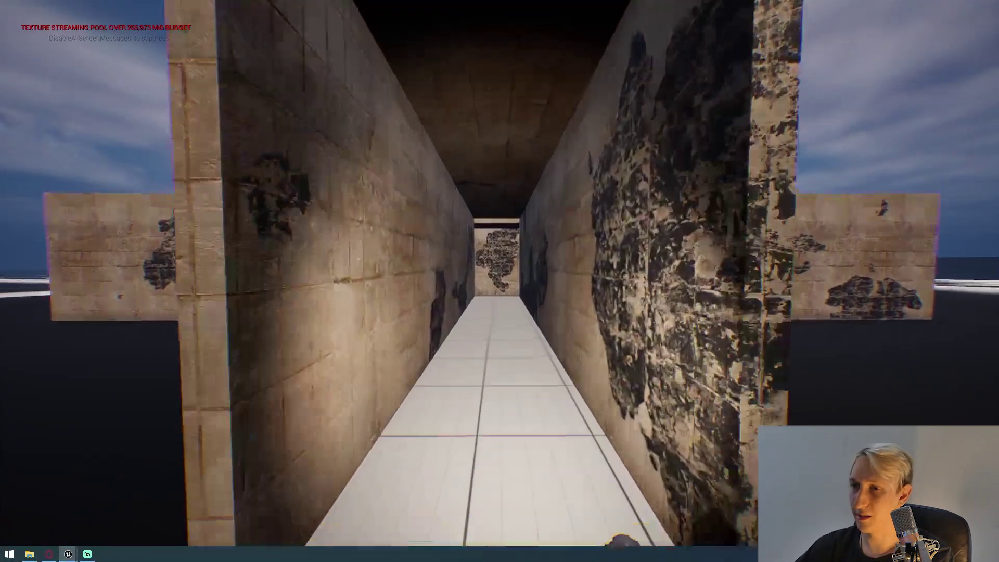
{"action": "key", "text": "w"}
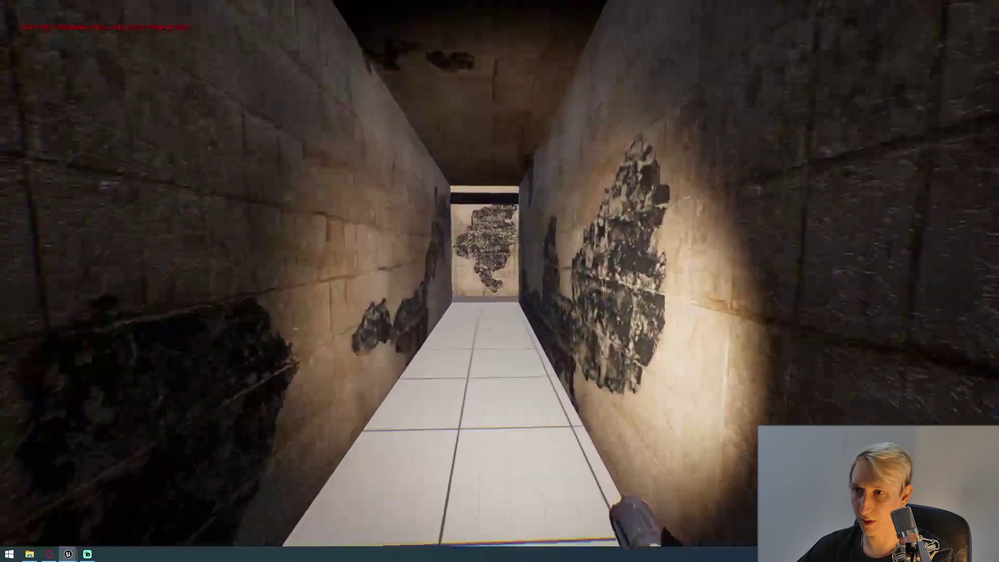
{"action": "key", "text": "w"}
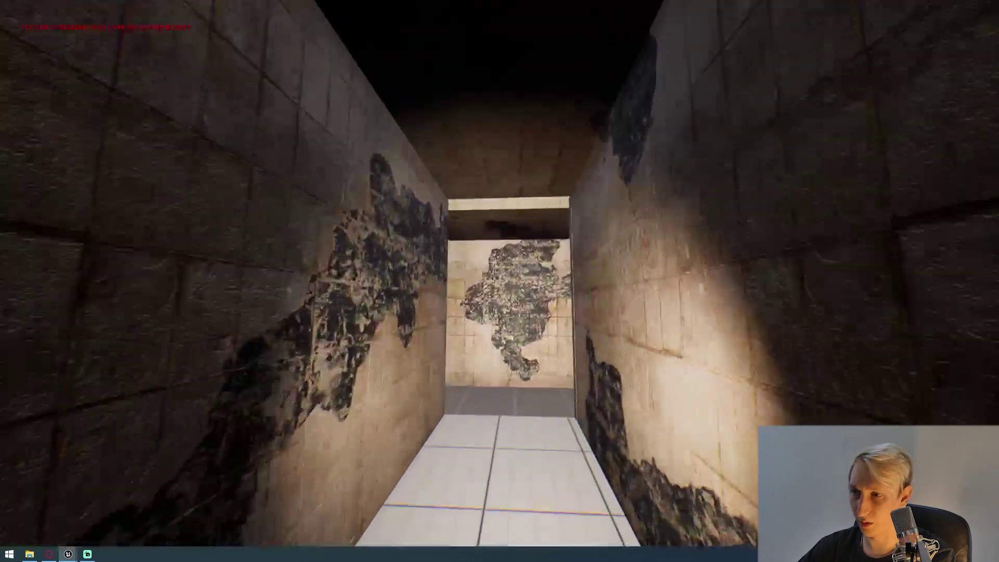
{"action": "key", "text": "w"}
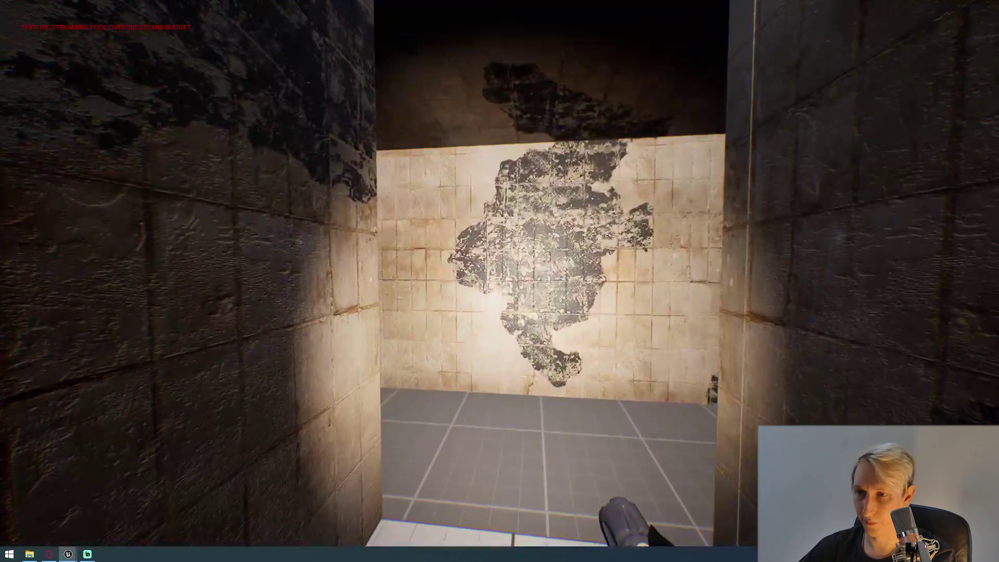
Step: Inspect the wall facing the corridor's exit and the adjoining room corners for how the two tile textures blend
{"action": "key", "text": "w"}
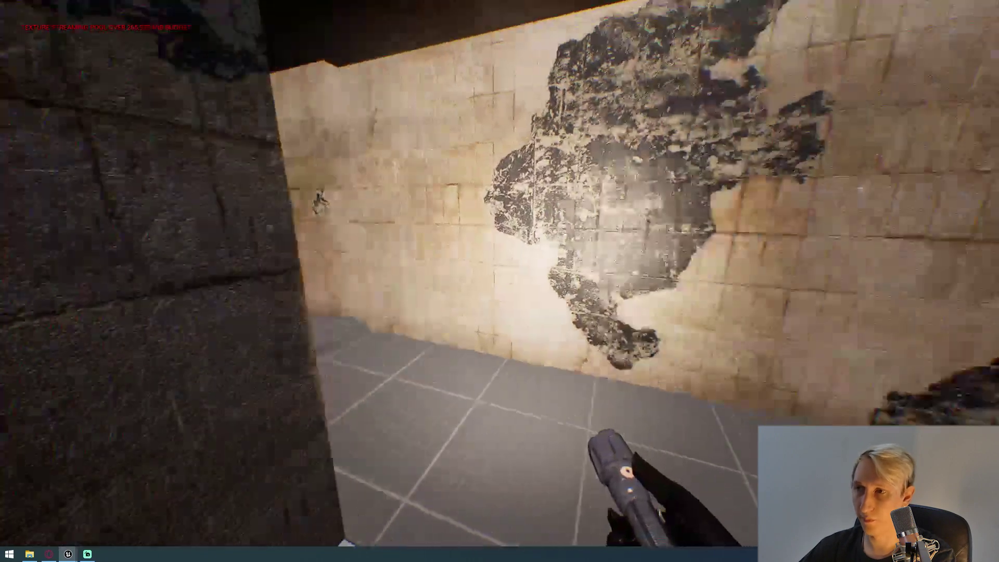
{"action": "key", "text": "w"}
{"action": "key", "text": "w"}
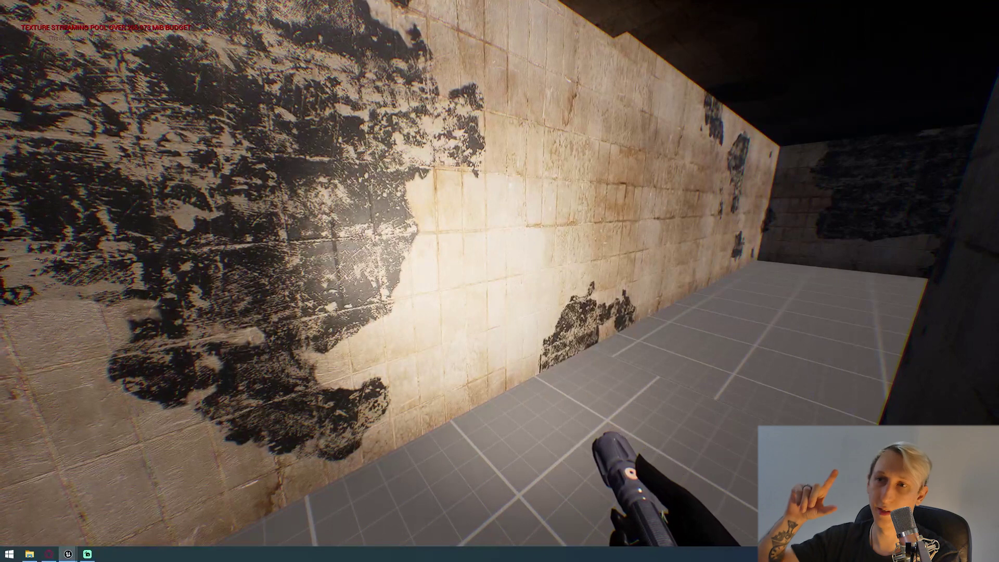
{"action": "key", "text": "w"}
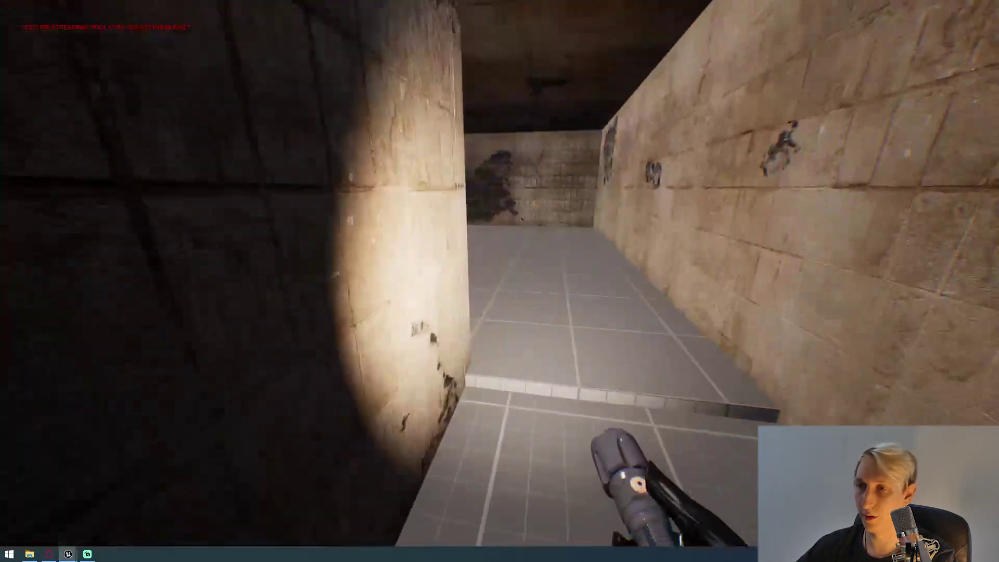
{"action": "key", "text": "w"}
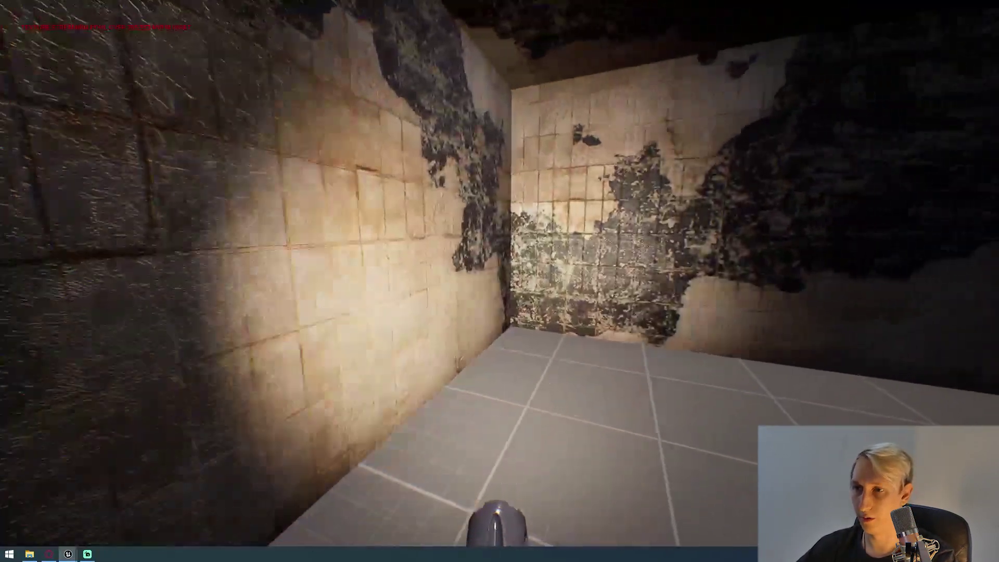
{"action": "key", "text": "s"}
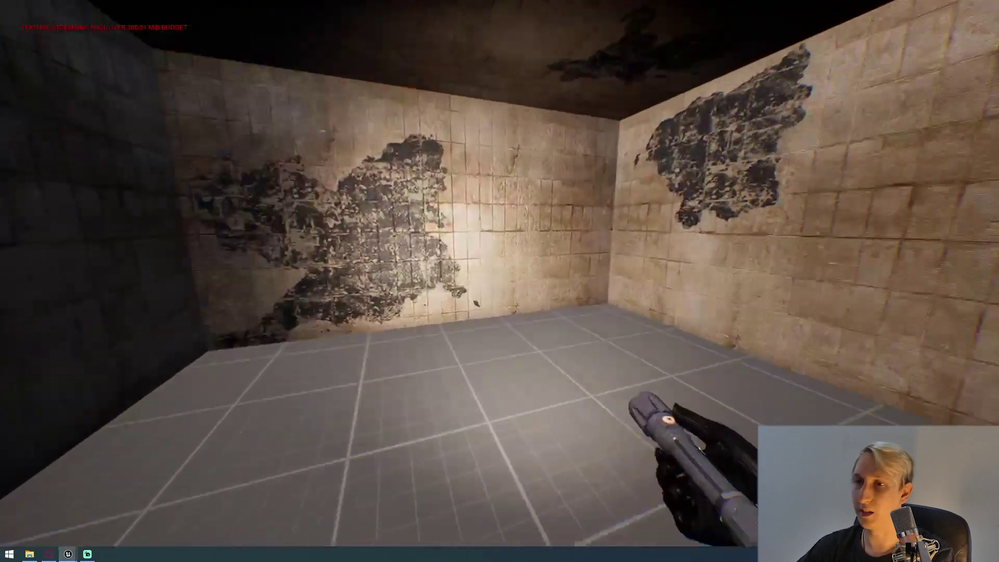
{"action": "key", "text": "w"}
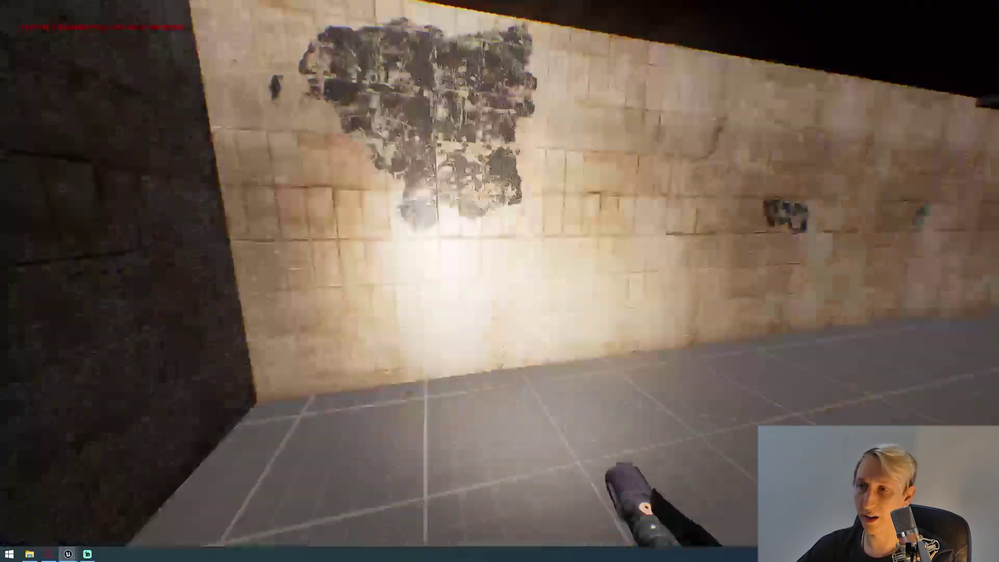
{"action": "key", "text": "w"}
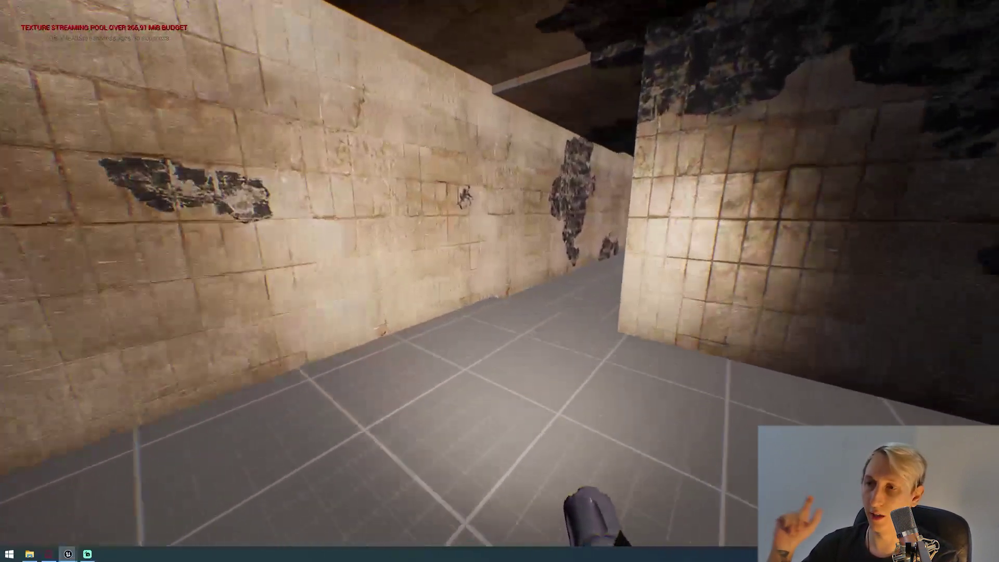
Step: Inspect the tile damage pattern on the remaining room walls at close range and end the play session
{"action": "key", "text": "w"}
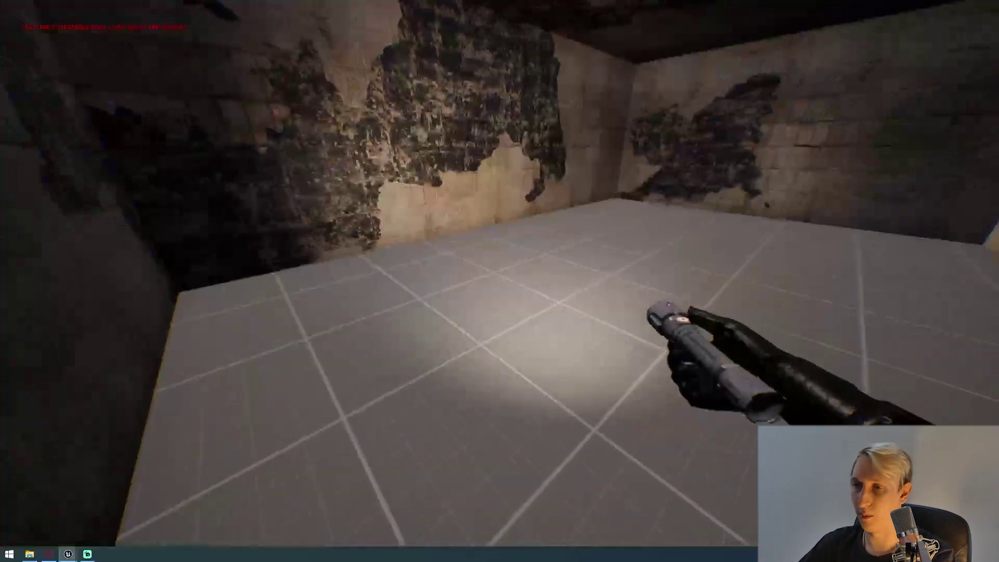
{"action": "key", "text": "w"}
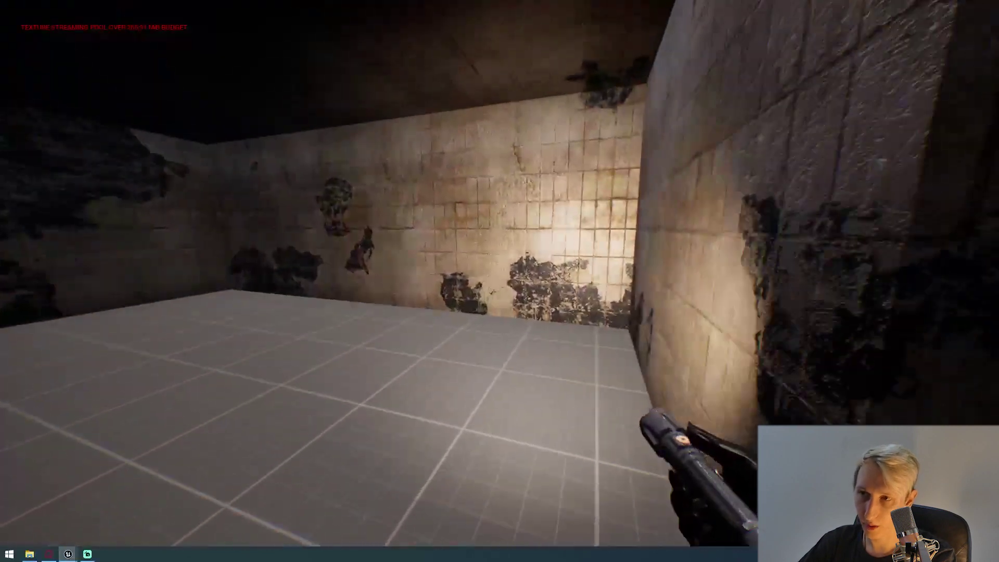
{"action": "key", "text": "w"}
{"action": "key", "text": "w"}
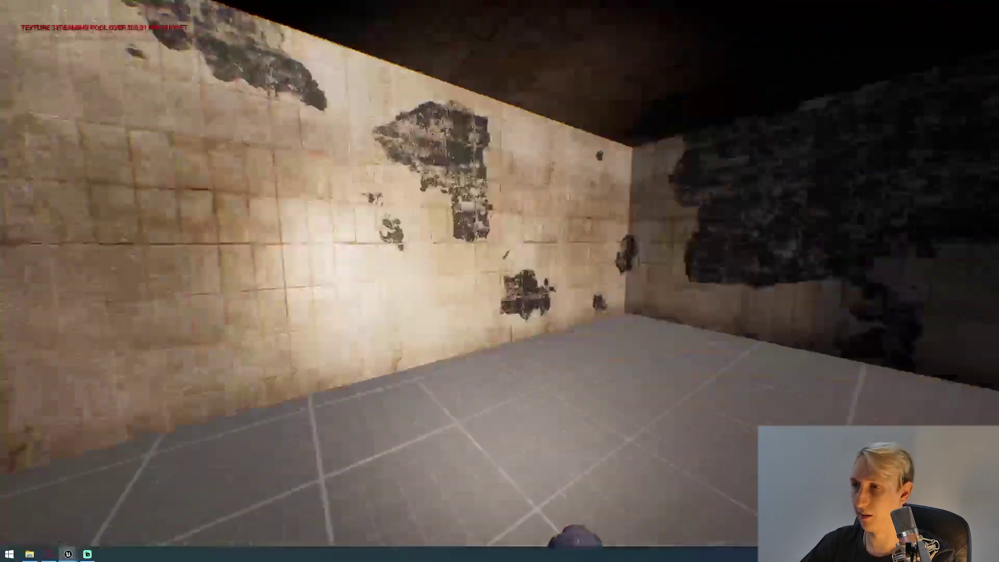
{"action": "key", "text": "w"}
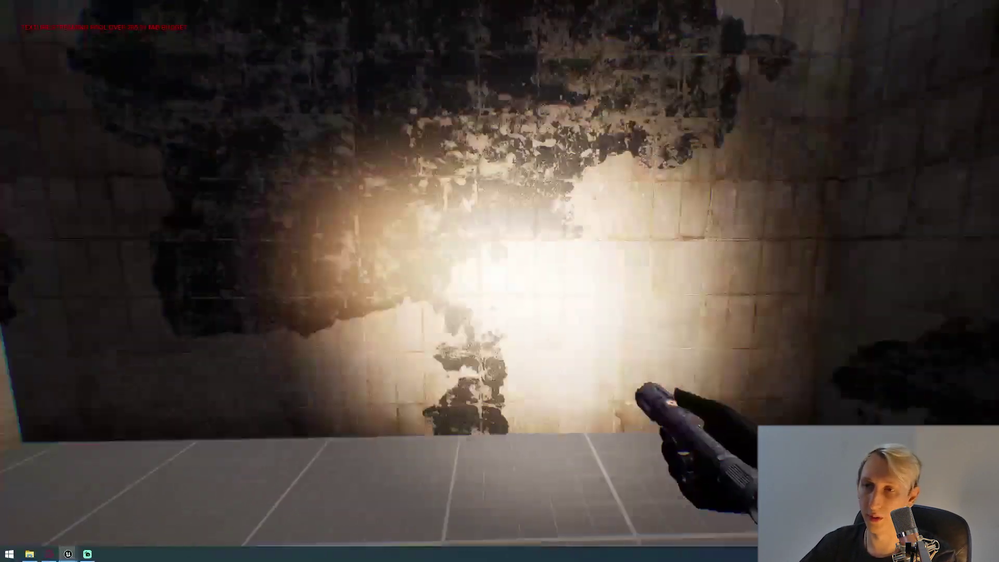
{"action": "key", "text": "Escape"}
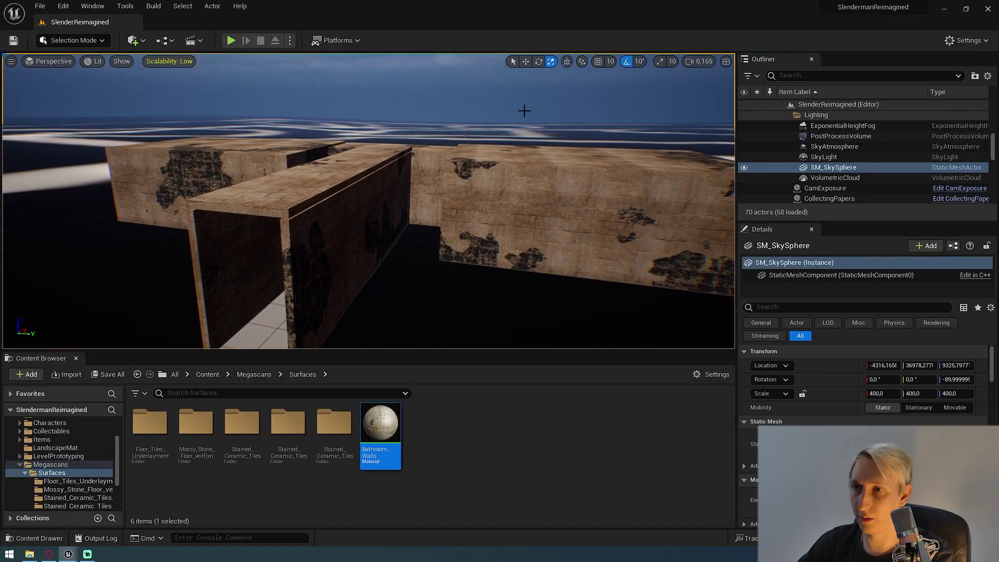
Step: Play the level again and compare the tile blend at the corridor entrance, along its walls and in the rooms beyond
{"action": "key", "text": "alt+p"}
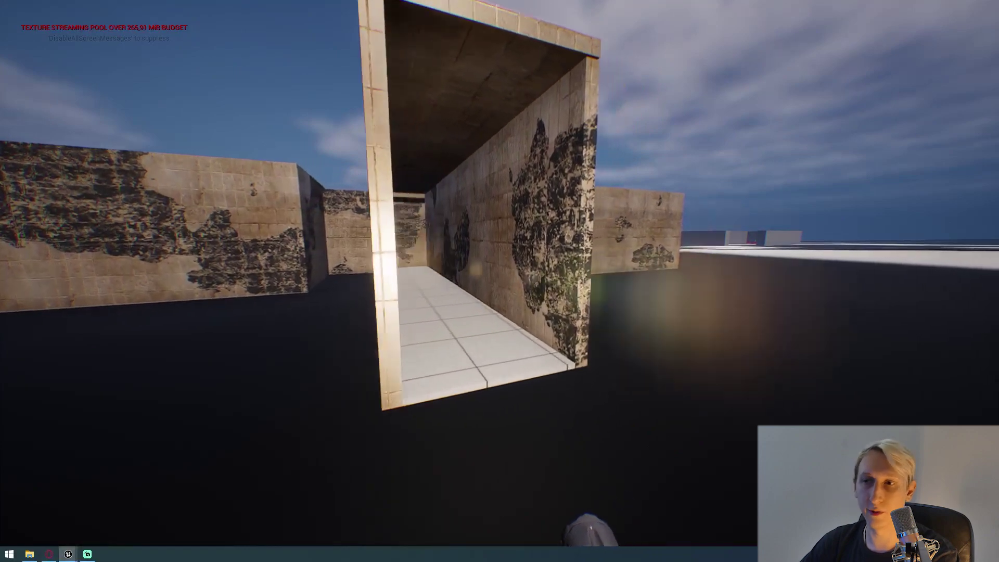
{"action": "key", "text": "w"}
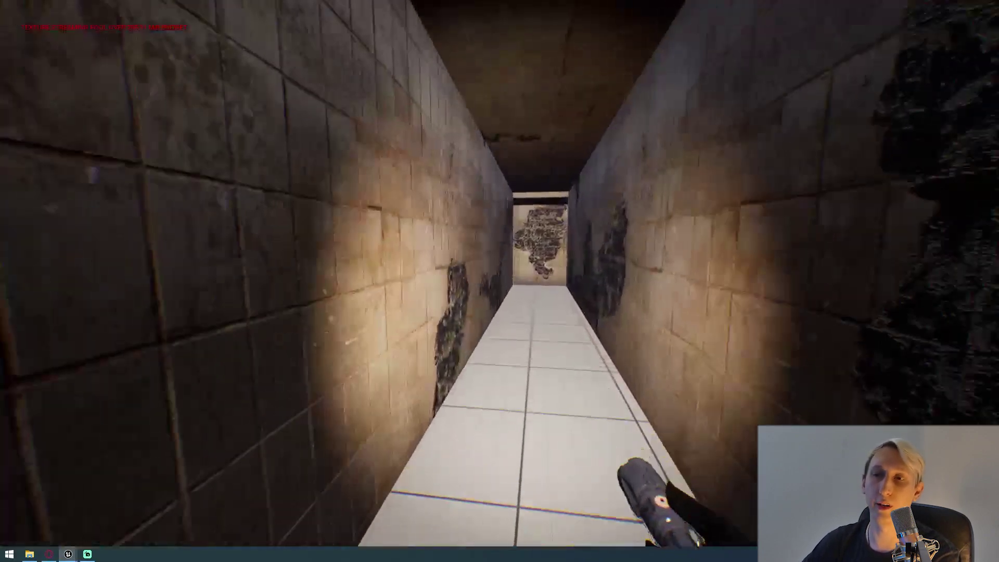
{"action": "key", "text": "w"}
{"action": "key", "text": "s"}
{"action": "key", "text": "a"}
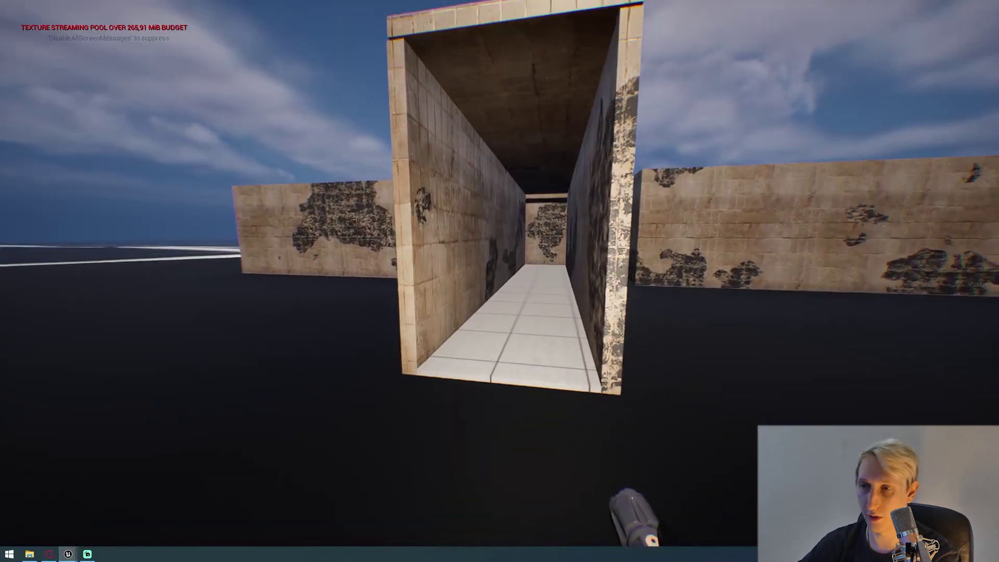
{"action": "key", "text": "w"}
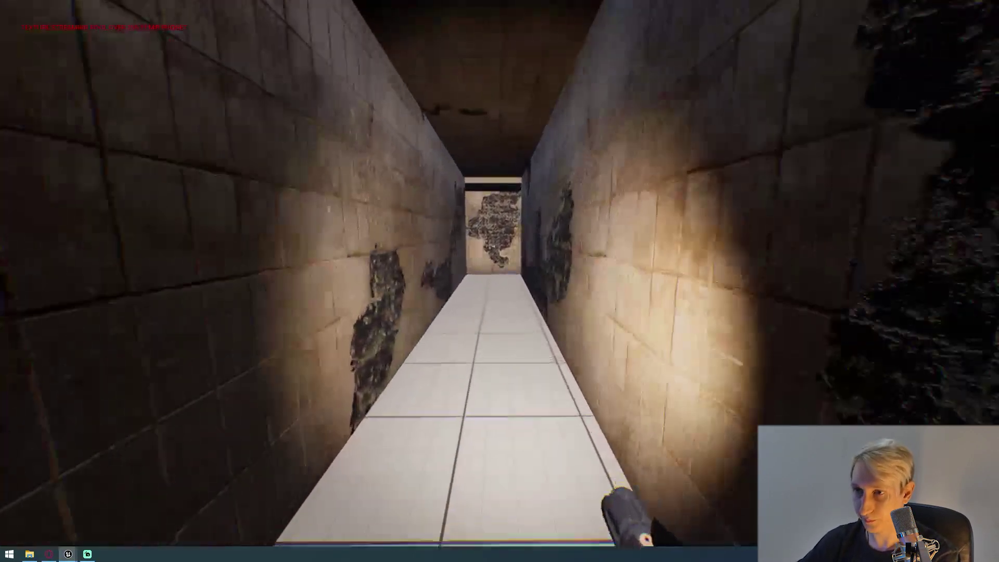
{"action": "key", "text": "w"}
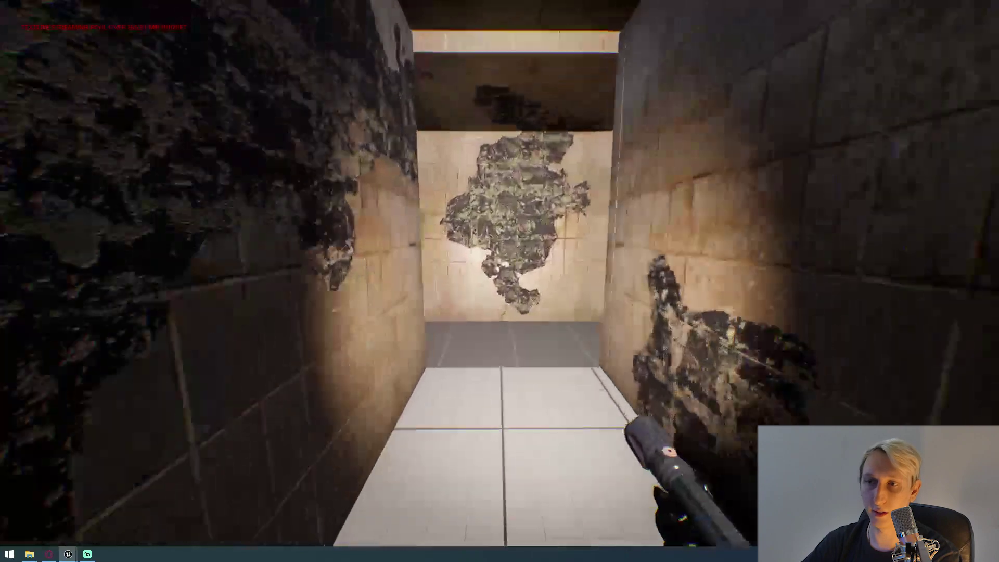
{"action": "key", "text": "w"}
{"action": "key", "text": "w"}
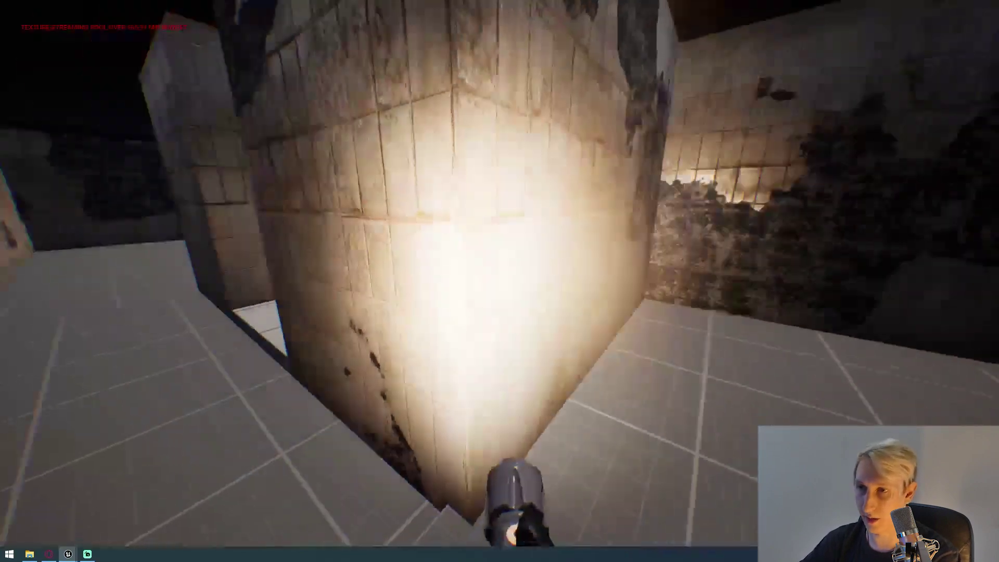